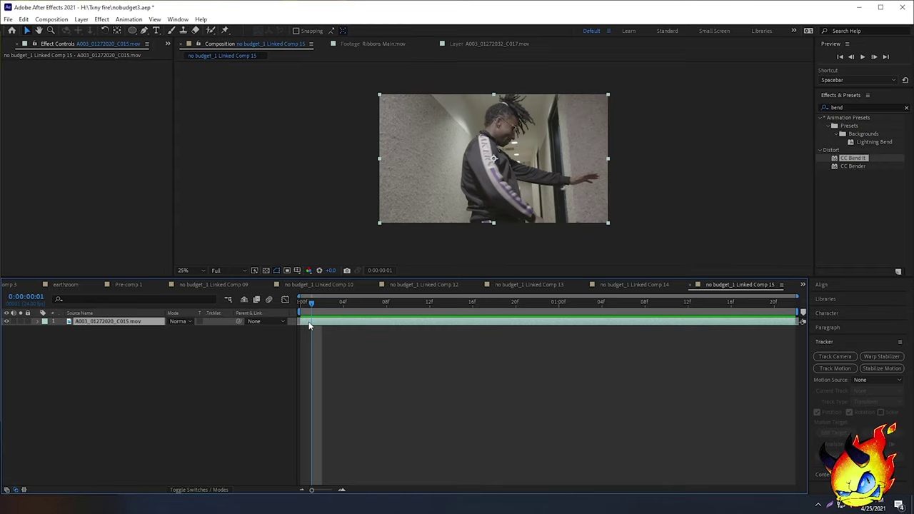
# - Duplicate the A003_01272020_C015.mov layer after previewing the clip from its first frame
pyautogui.press('space')
pyautogui.press('space')
pyautogui.click(220, 383)
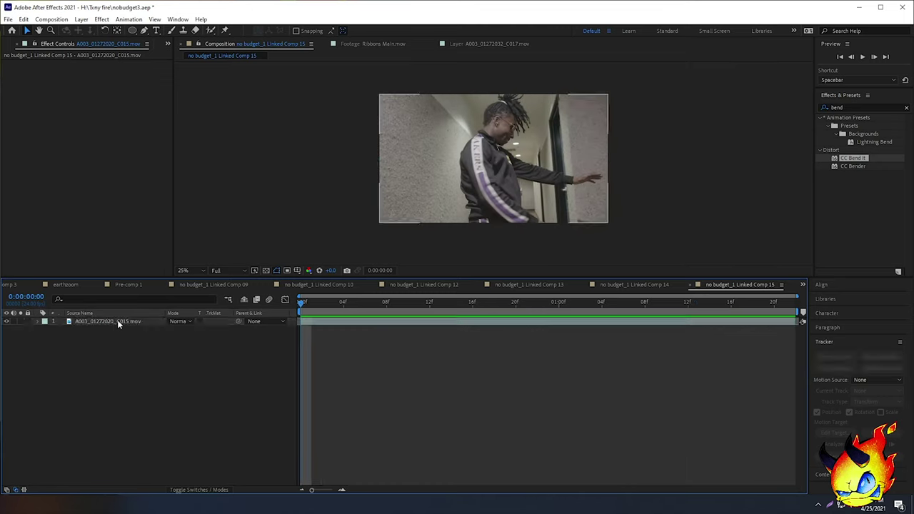
pyautogui.click(118, 322)
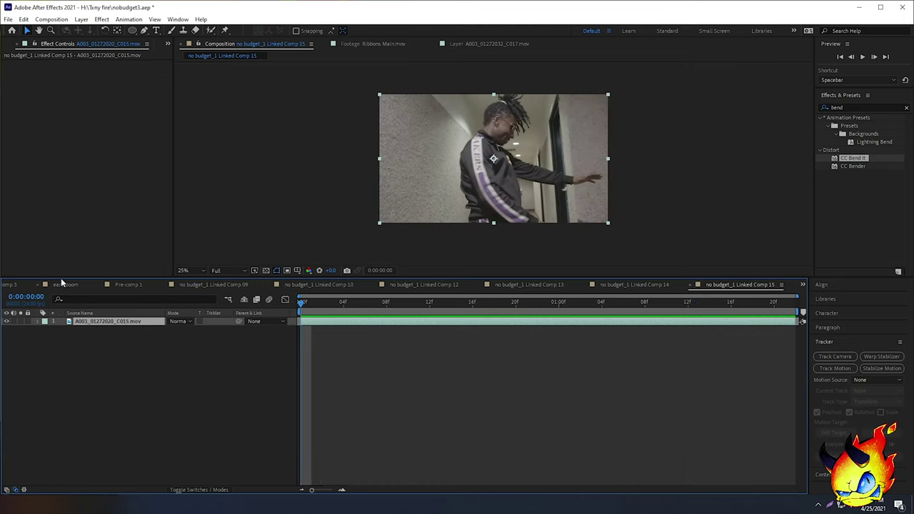
pyautogui.hotkey('ctrl', 'd')
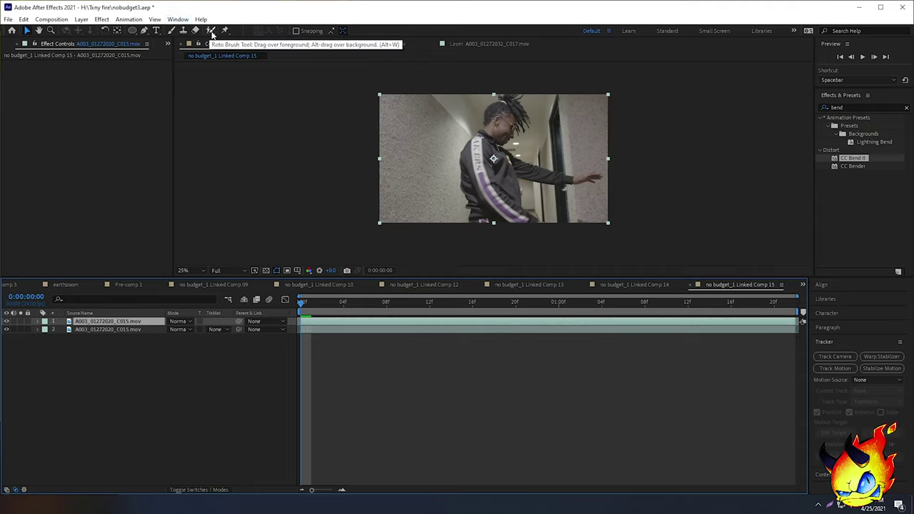
# - Open the top clip layer for editing and paint initial Roto Brush strokes over the man's body
pyautogui.click(211, 31)
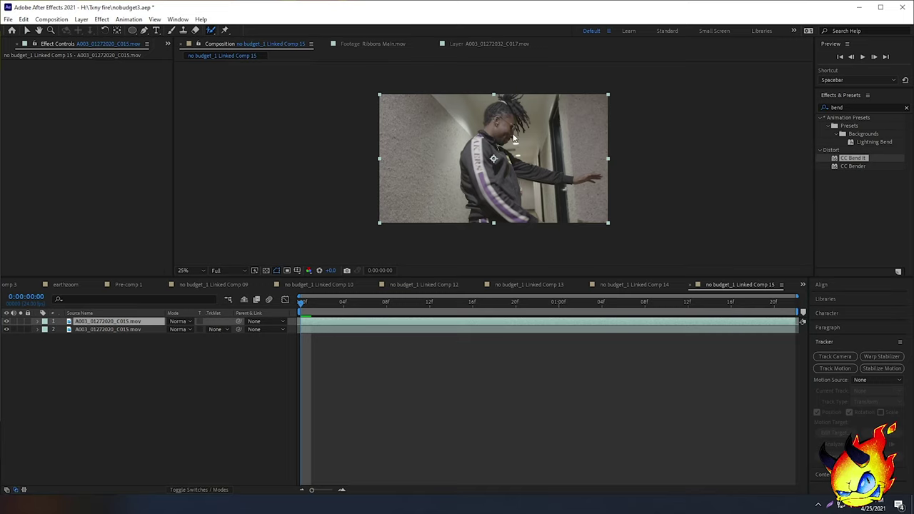
pyautogui.doubleClick(473, 149)
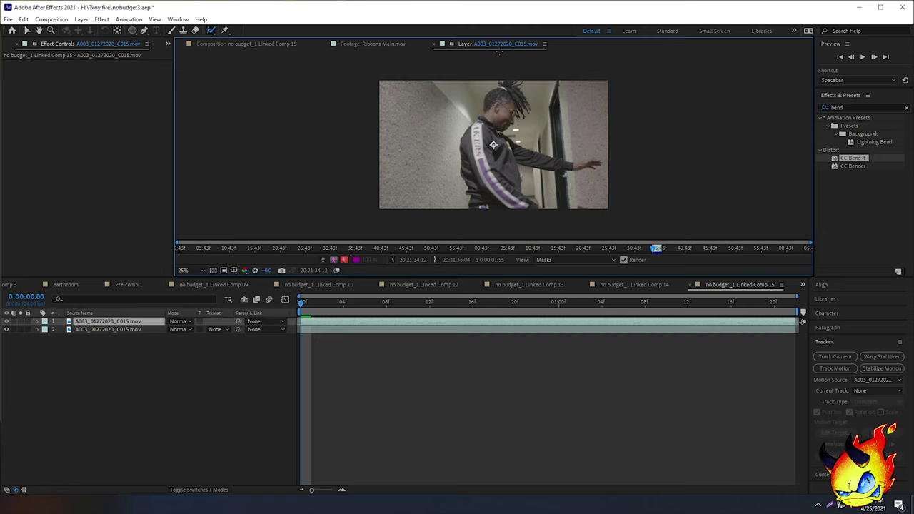
pyautogui.moveTo(505, 99); pyautogui.dragTo(489, 177)
pyautogui.moveTo(497, 130); pyautogui.dragTo(475, 113)
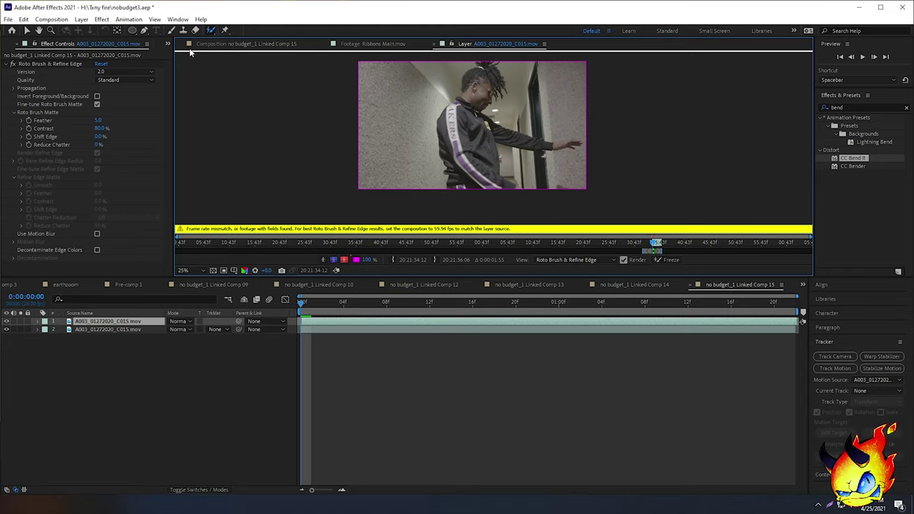
# - Set the composition's frame rate to 59.94 fps and lengthen its duration to slightly over two seconds
pyautogui.click(51, 20)
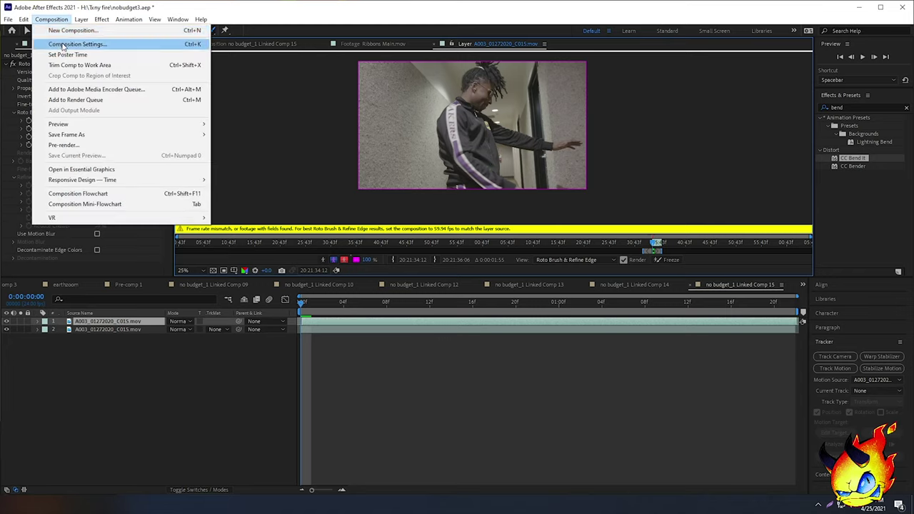
pyautogui.click(79, 42)
pyautogui.click(321, 252)
pyautogui.write('59.94')
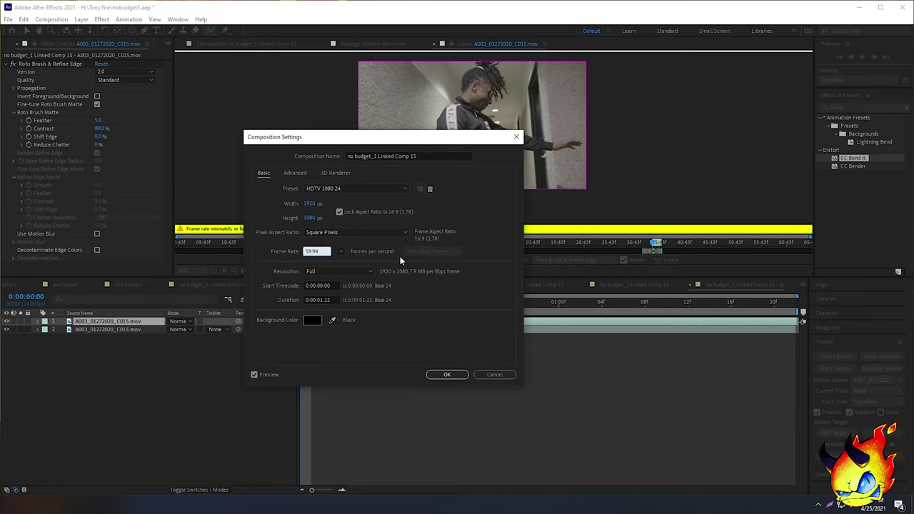
pyautogui.moveTo(409, 140); pyautogui.dragTo(249, 121)
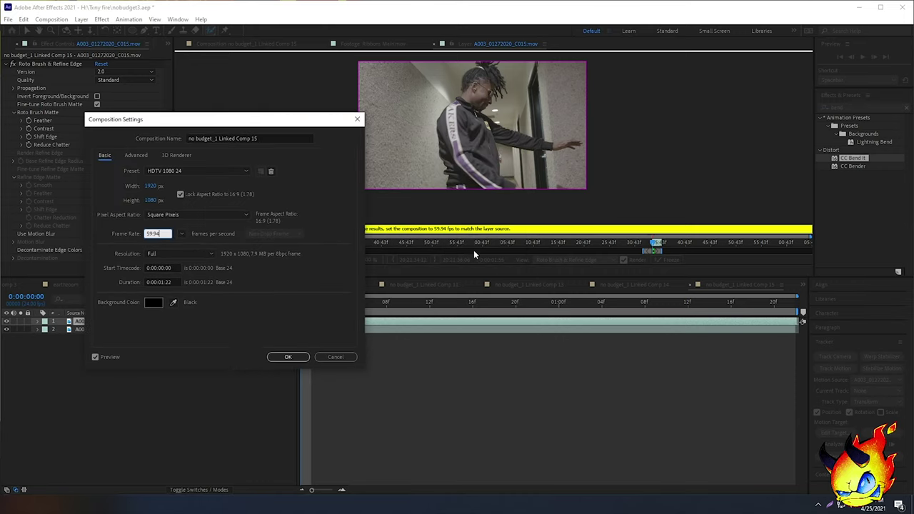
pyautogui.click(159, 281)
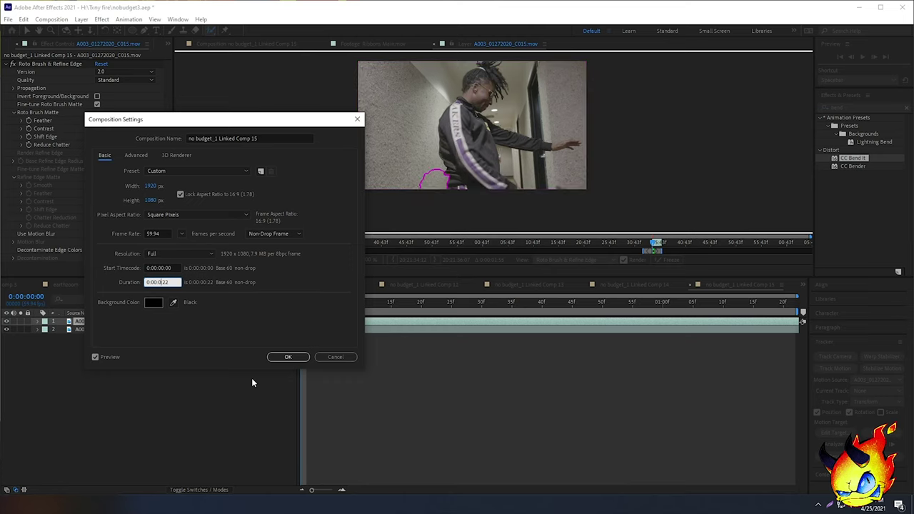
pyautogui.click(301, 357)
pyautogui.click(301, 491)
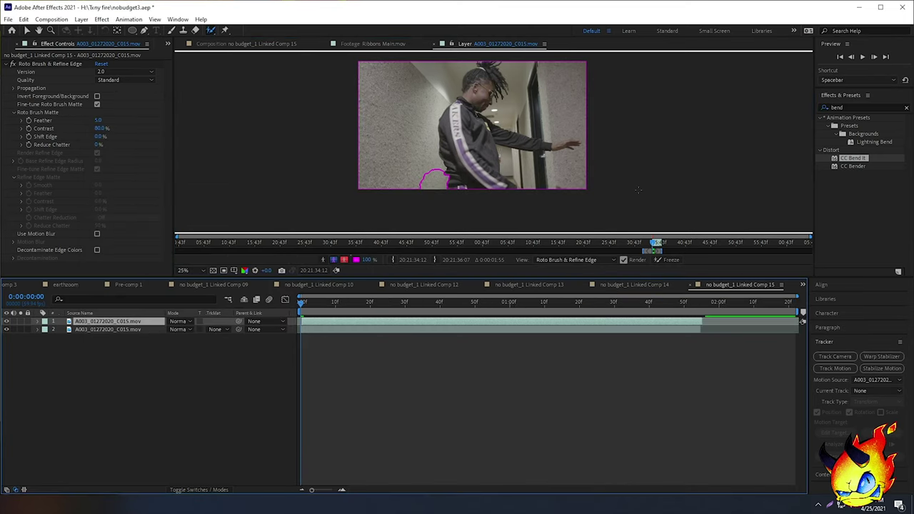
# - Refine the Roto Brush selection at the first frame, subtracting the wall and hallway areas around the man's body and below his arm
pyautogui.moveTo(431, 172)
pyautogui.mouseDown()
pyautogui.moveTo(427, 107)
pyautogui.moveTo(451, 82)
pyautogui.mouseUp()
pyautogui.moveTo(514, 62)
pyautogui.mouseDown()
pyautogui.moveTo(514, 114)
pyautogui.moveTo(584, 131)
pyautogui.moveTo(584, 151)
pyautogui.moveTo(503, 166)
pyautogui.mouseUp()
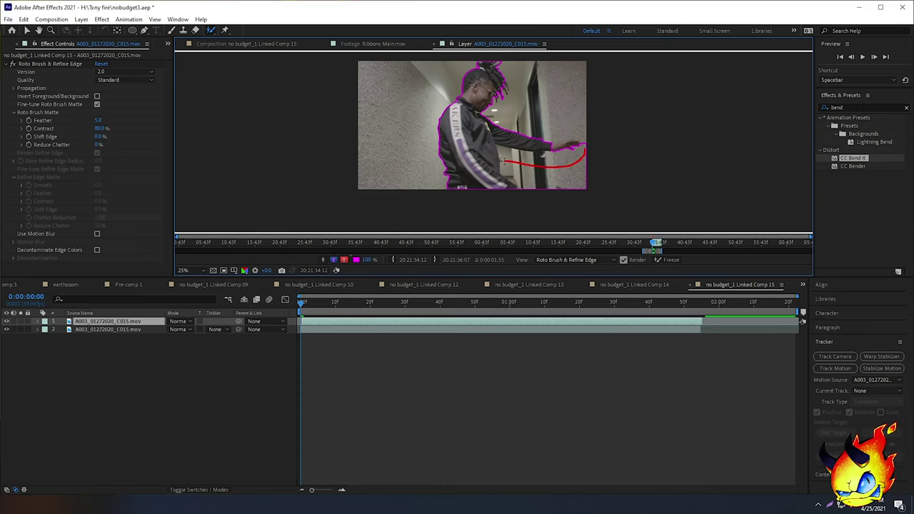
pyautogui.scroll(1, 535, 182)
pyautogui.moveTo(481, 165); pyautogui.dragTo(509, 192)
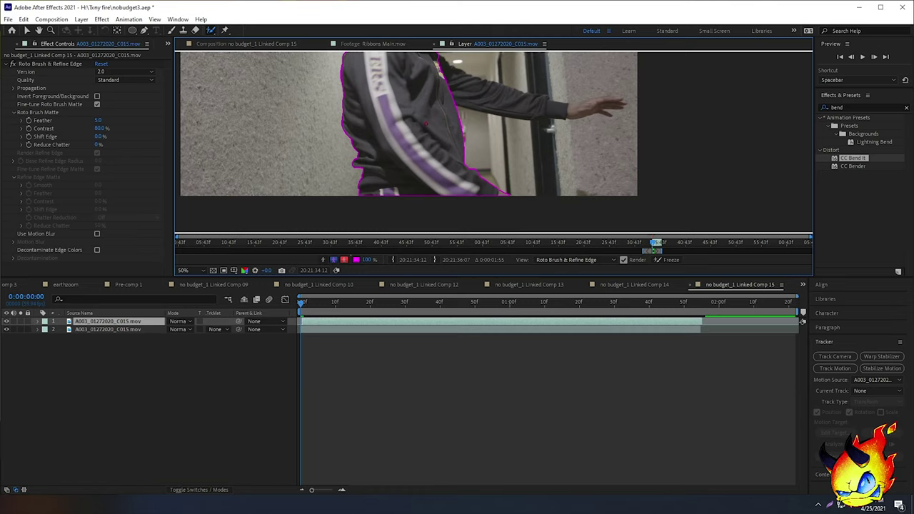
# - Paint the man's torso, outstretched arm and hand into the Roto Brush selection and check its edges
pyautogui.moveTo(448, 108); pyautogui.dragTo(416, 178)
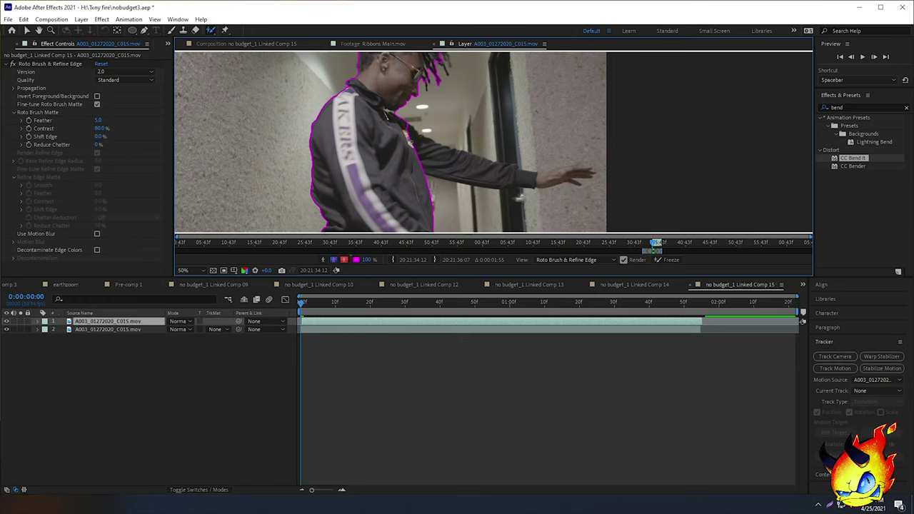
pyautogui.moveTo(408, 130)
pyautogui.mouseDown()
pyautogui.moveTo(514, 187)
pyautogui.moveTo(538, 193)
pyautogui.moveTo(582, 172)
pyautogui.mouseUp()
pyautogui.scroll(-1, 483, 153)
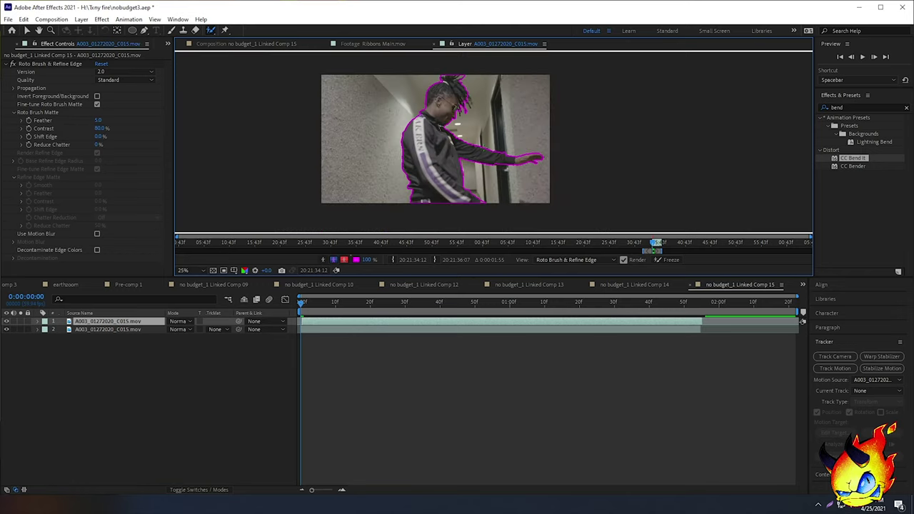
pyautogui.scroll(2, 499, 143)
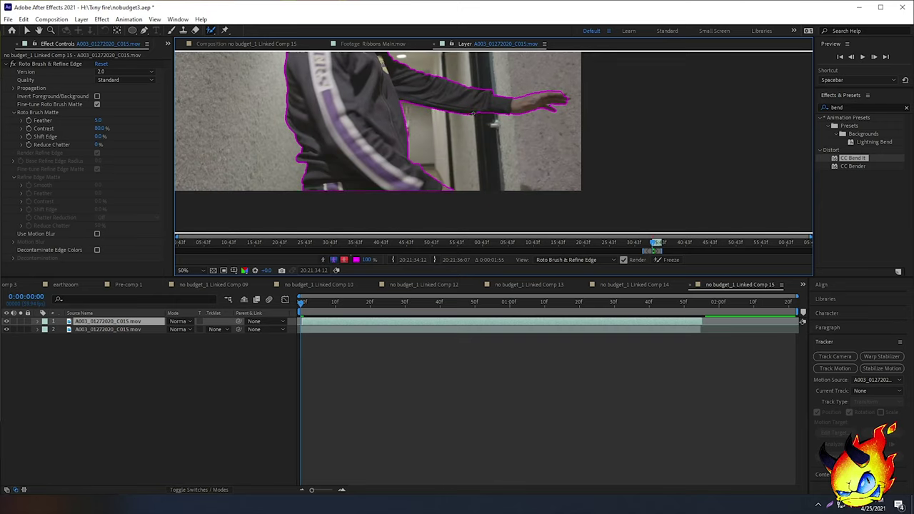
pyautogui.scroll(-2, 473, 110)
pyautogui.scroll(1, 462, 65)
pyautogui.scroll(-1, 462, 65)
# - Propagate the Roto Brush matte through the clip in ten-frame jumps, checking the outline around the man
pyautogui.click(333, 306)
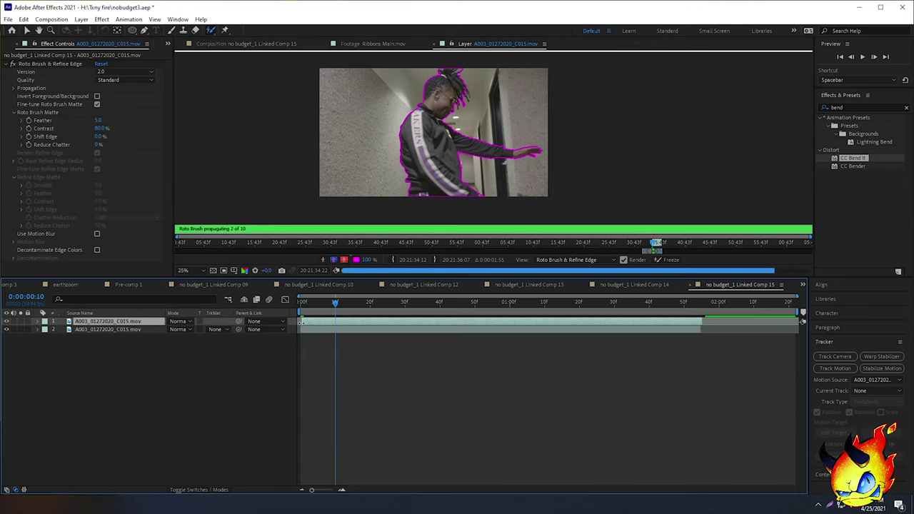
pyautogui.click(369, 304)
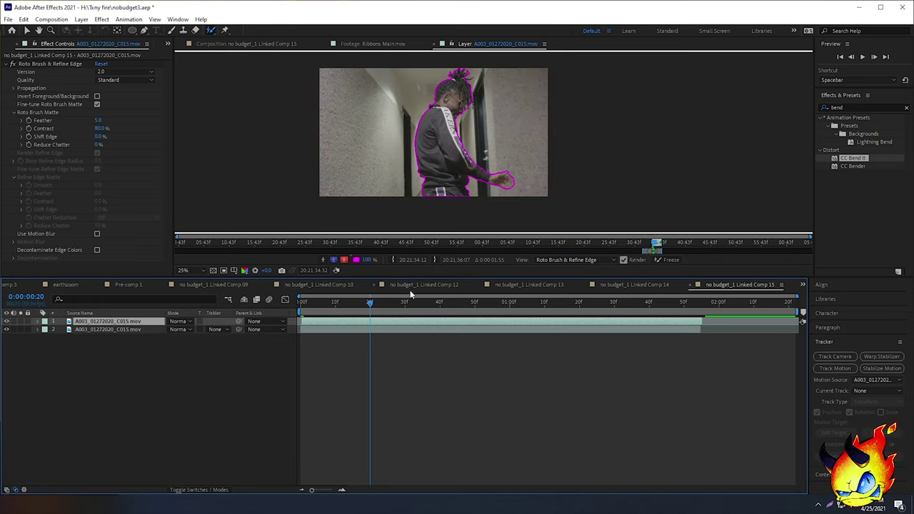
pyautogui.scroll(2, 512, 155)
pyautogui.hotkey('shift', 'pagedown')
pyautogui.hotkey('shift', 'pagedown')
pyautogui.hotkey('shift', 'pagedown')
pyautogui.hotkey('shift', 'pagedown')
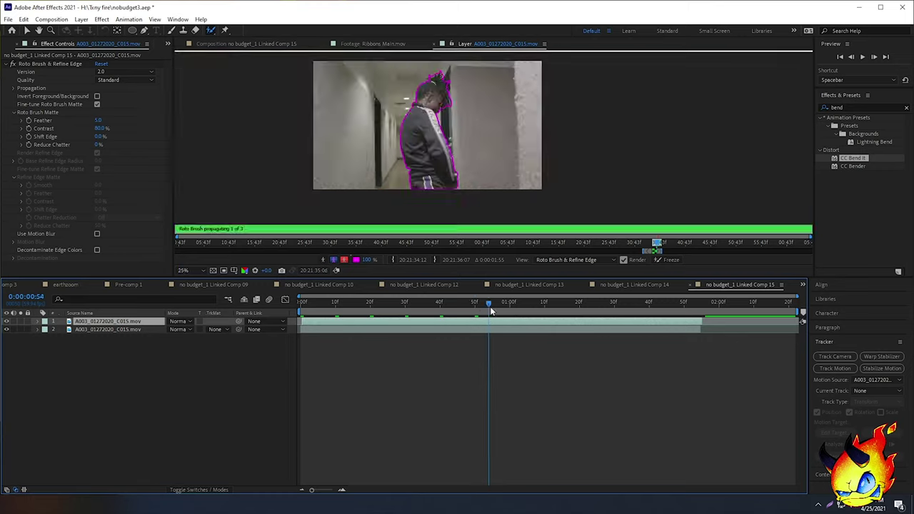
pyautogui.hotkey('shift', 'pagedown')
pyautogui.hotkey('shift', 'pagedown')
pyautogui.hotkey('shift', 'pagedown')
pyautogui.hotkey('shift', 'pagedown')
pyautogui.hotkey('shift', 'pagedown')
pyautogui.hotkey('shift', 'pagedown')
pyautogui.scroll(-1, 493, 153)
pyautogui.scroll(2, 443, 157)
pyautogui.click(548, 267)
pyautogui.scroll(-2, 443, 161)
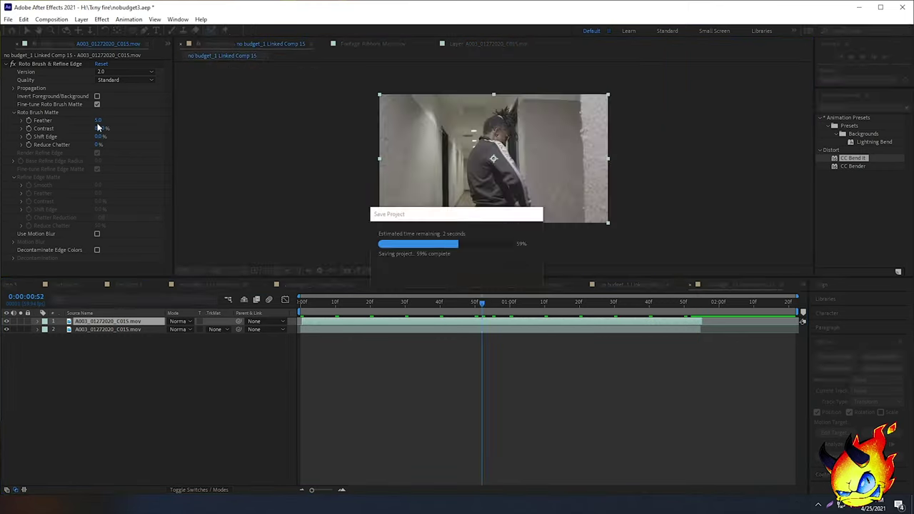
# - Set the Roto Brush matte's Feather to 15 and preview the cutout with the bottom layer hidden
pyautogui.moveTo(303, 305); pyautogui.dragTo(628, 309)
pyautogui.press('space')
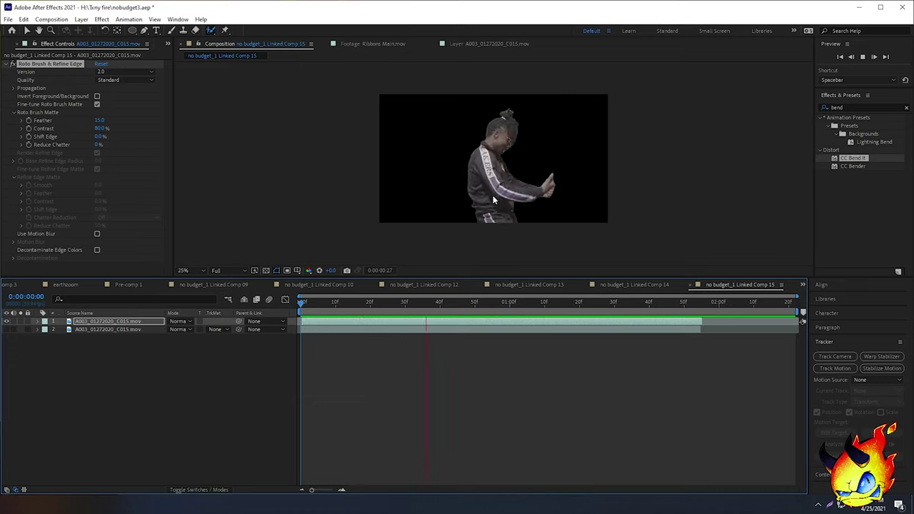
pyautogui.click(316, 306)
pyautogui.moveTo(316, 305); pyautogui.dragTo(318, 306)
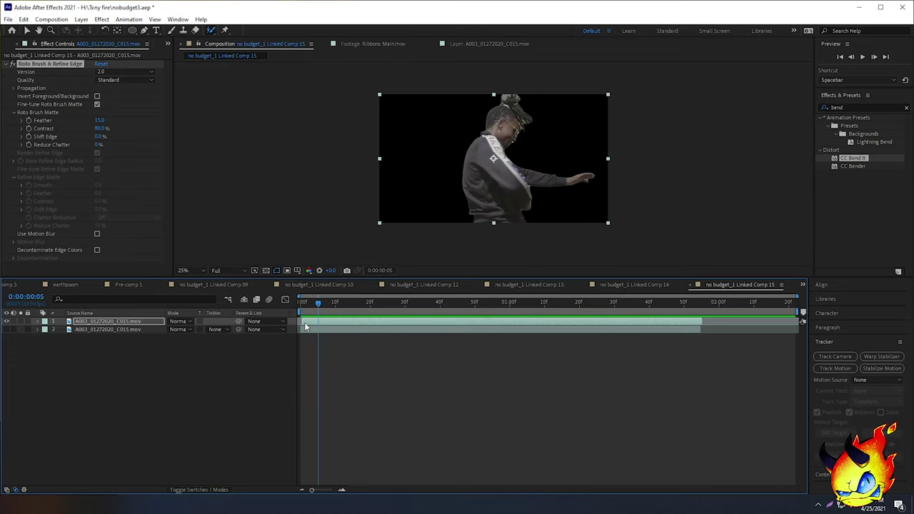
# - Show the bottom layer again and duplicate the rotoscoped top layer twice
pyautogui.click(306, 322)
pyautogui.click(6, 329)
pyautogui.click(304, 304)
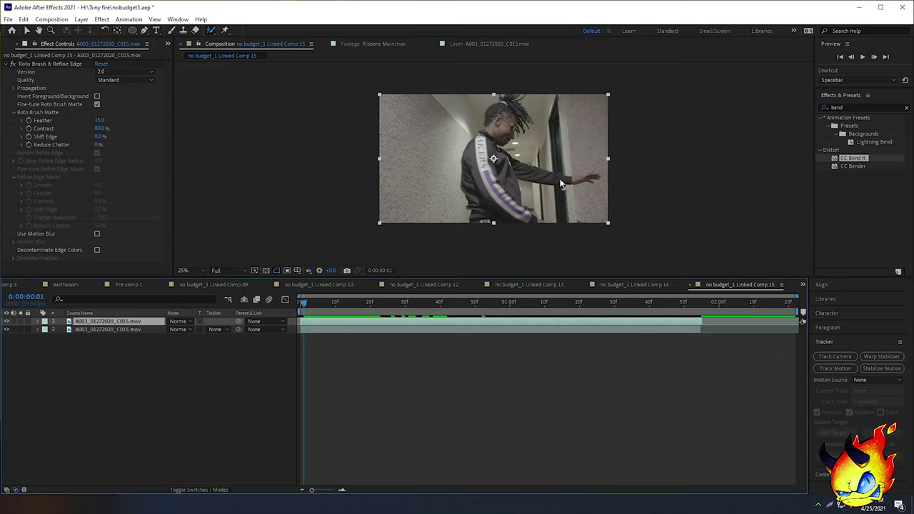
pyautogui.click(306, 308)
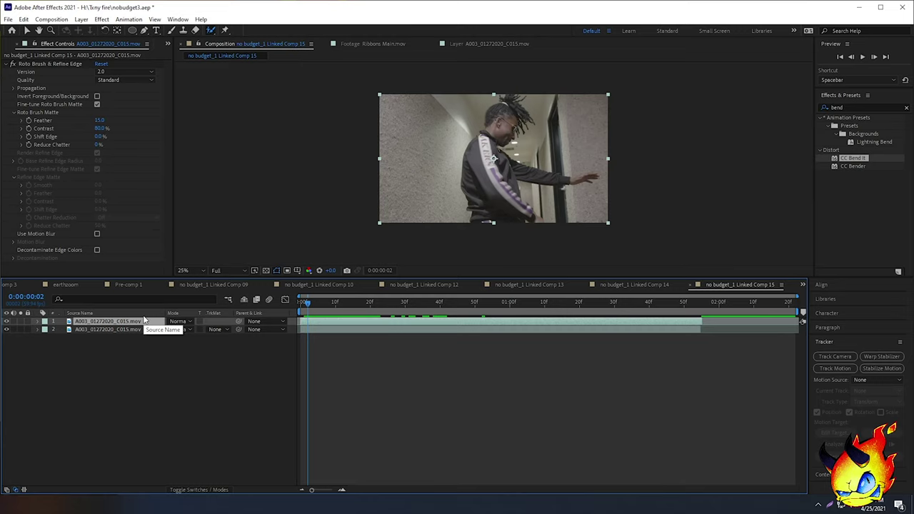
pyautogui.hotkey('ctrl', 'd')
pyautogui.hotkey('ctrl', 'd')
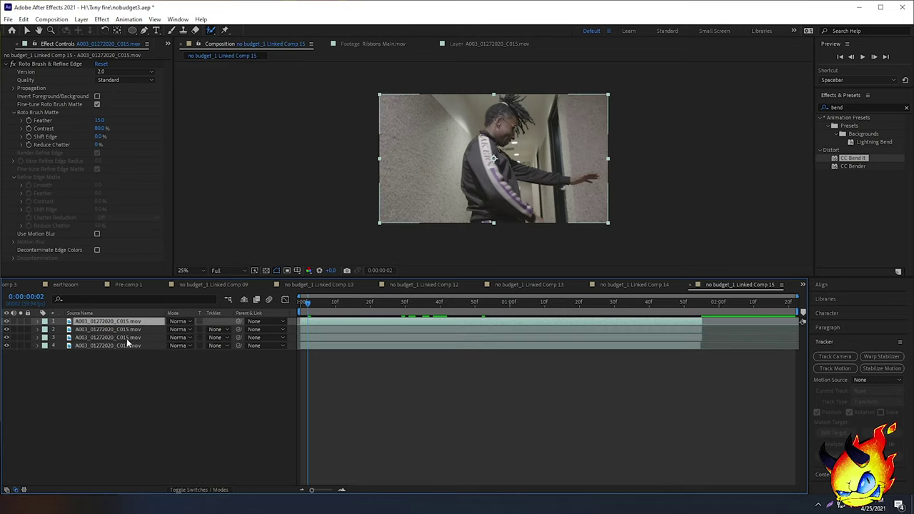
# - Try rotating the second layer's cutout to -37° and offsetting it down and to the left of the original man
pyautogui.click(107, 330)
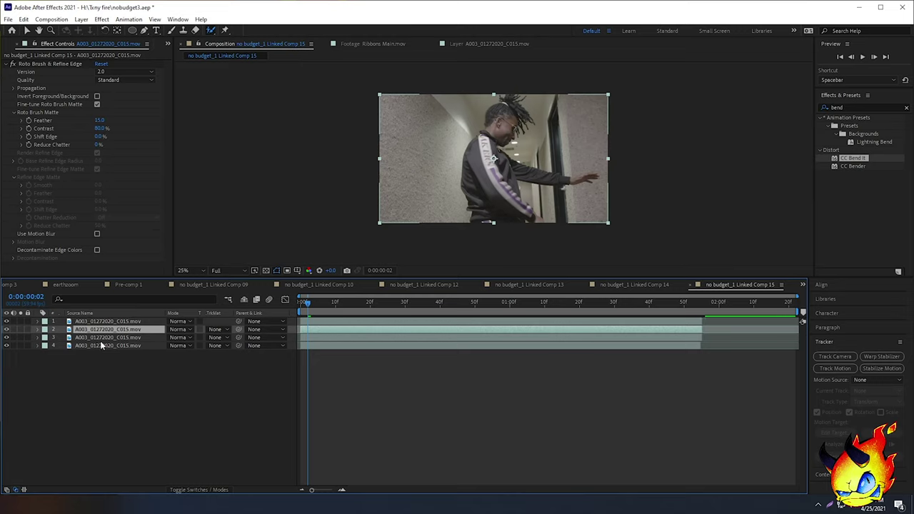
pyautogui.click(116, 338)
pyautogui.click(114, 330)
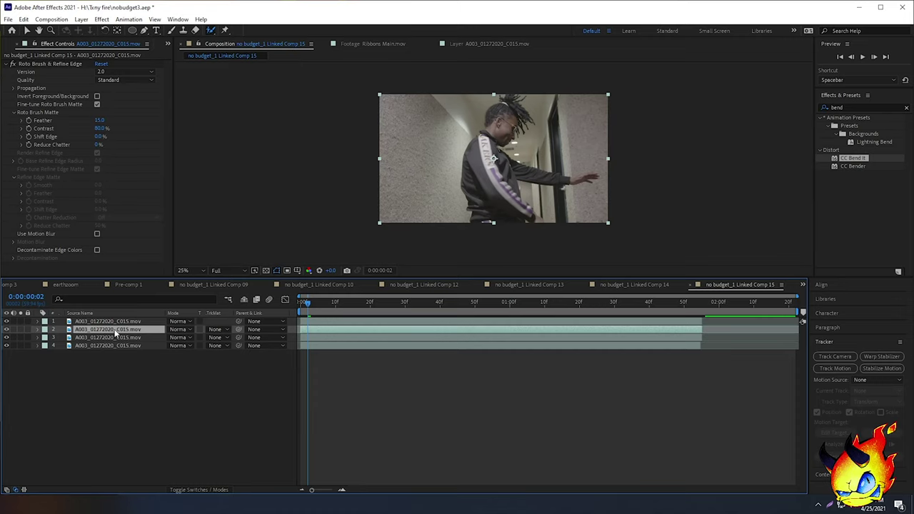
pyautogui.press('r')
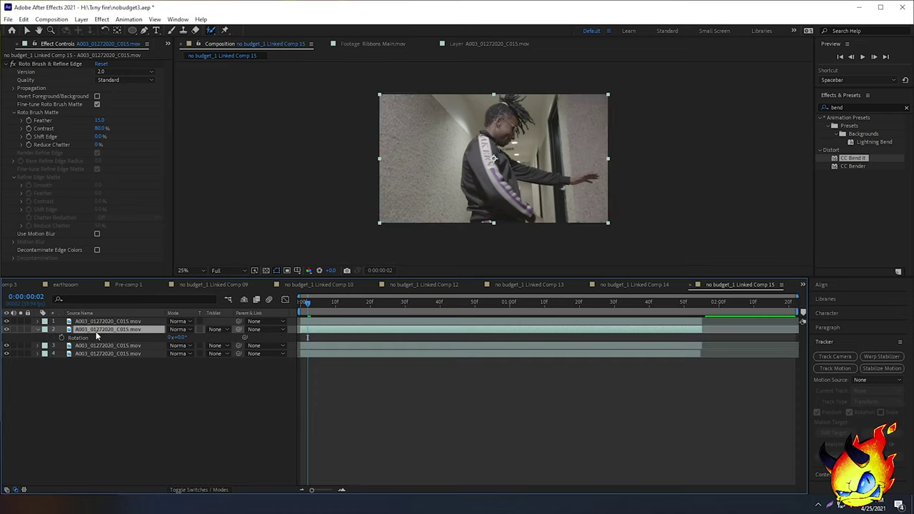
pyautogui.moveTo(181, 342); pyautogui.dragTo(419, 259)
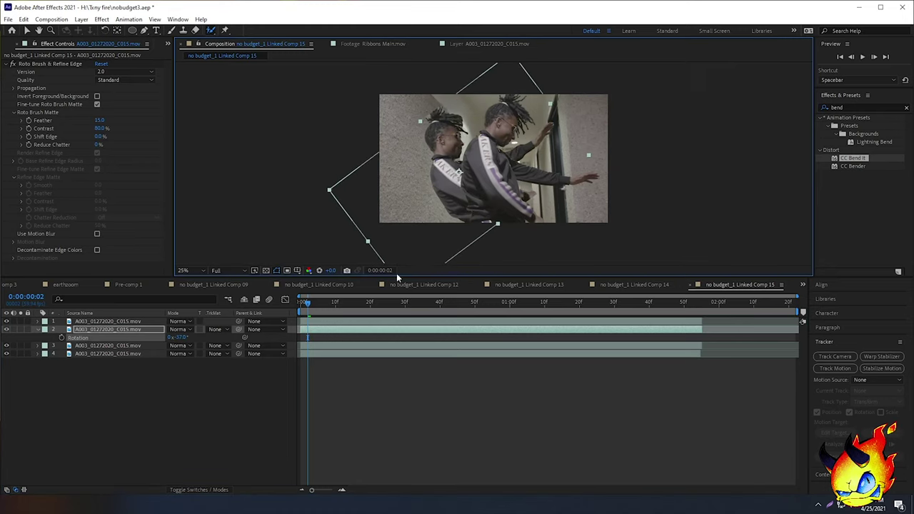
# - Reset the second layer's Rotation to 0° and its Position to 960, 540
pyautogui.moveTo(309, 306); pyautogui.dragTo(513, 307)
pyautogui.click(182, 337)
pyautogui.write('0')
pyautogui.press('Return')
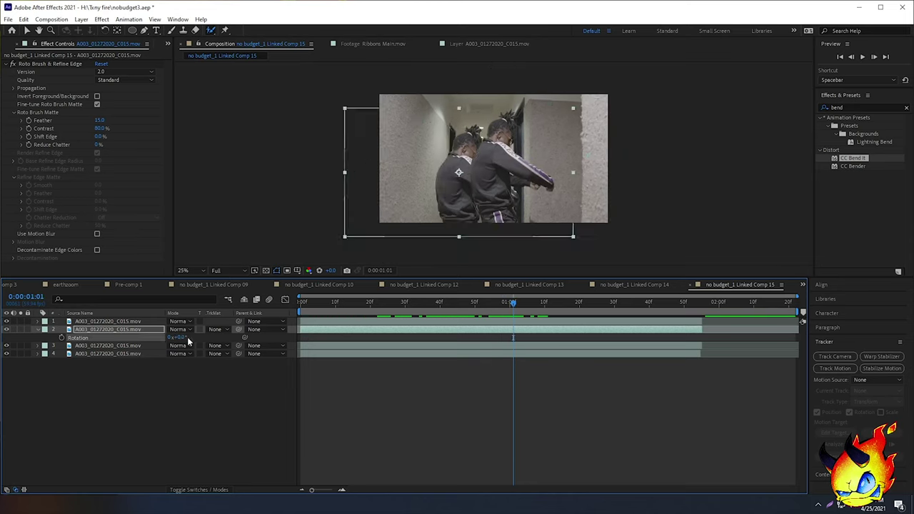
pyautogui.click(37, 330)
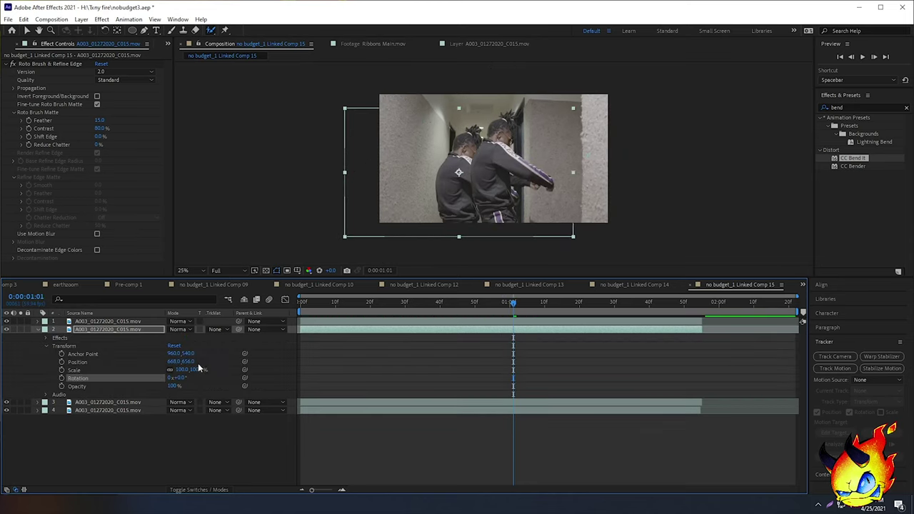
pyautogui.click(175, 361)
pyautogui.write('960')
pyautogui.press('Tab')
pyautogui.write('540')
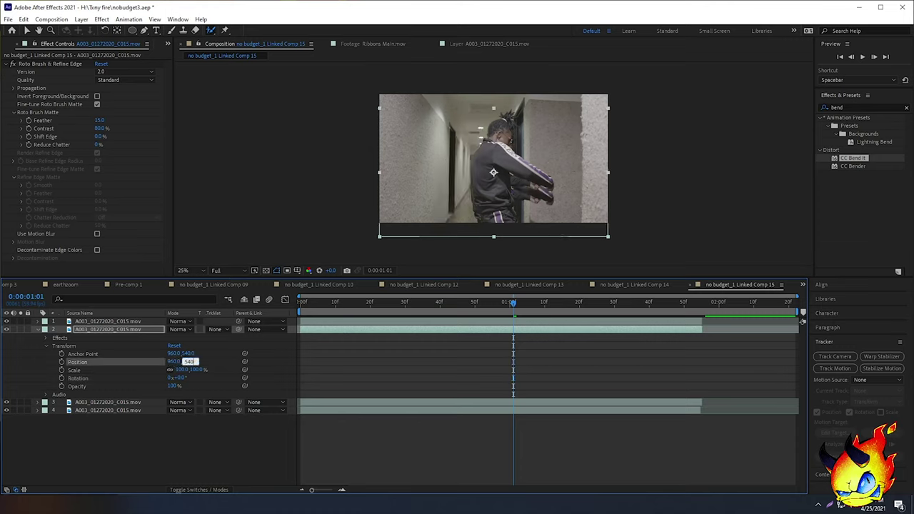
pyautogui.press('Return')
# - Hide all layers except the second at frame 20 and set its Anchor Point to 960, 922
pyautogui.moveTo(446, 309)
pyautogui.mouseDown()
pyautogui.moveTo(299, 305)
pyautogui.moveTo(369, 309)
pyautogui.mouseUp()
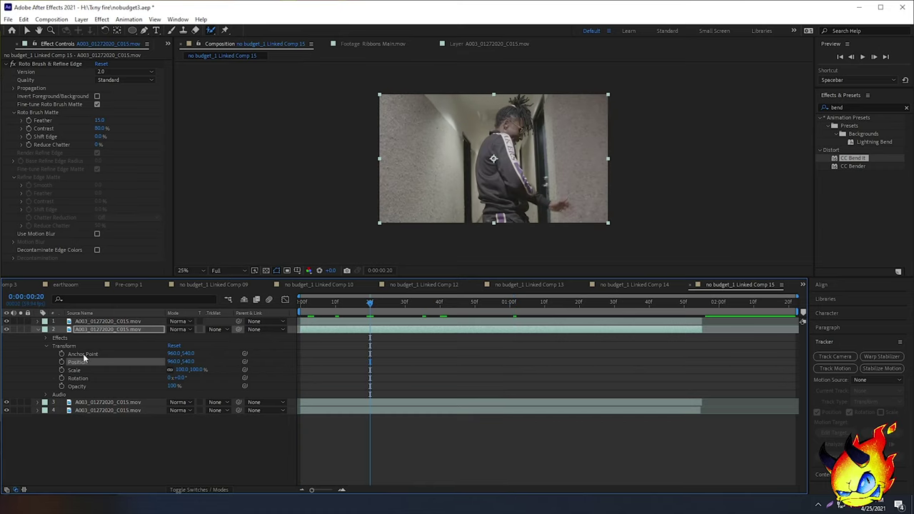
pyautogui.click(83, 355)
pyautogui.click(6, 321)
pyautogui.click(6, 409)
pyautogui.click(6, 402)
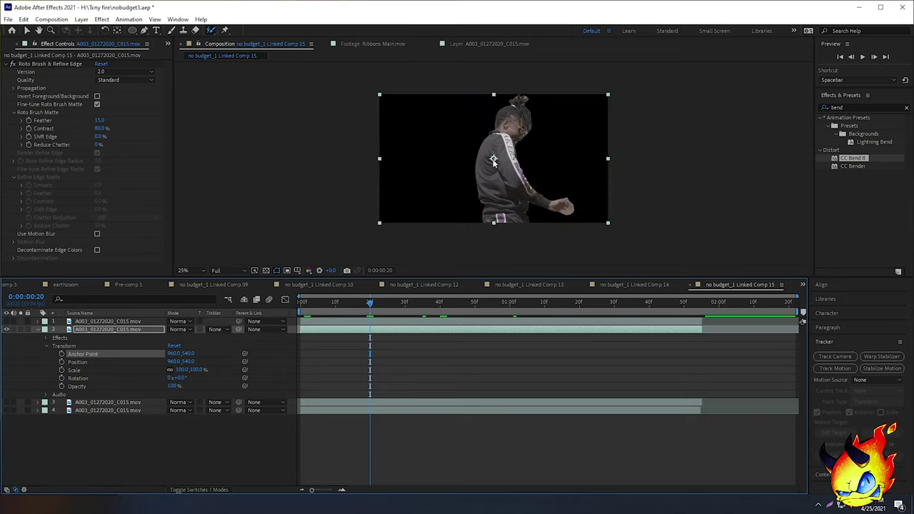
pyautogui.moveTo(187, 354); pyautogui.dragTo(419, 316)
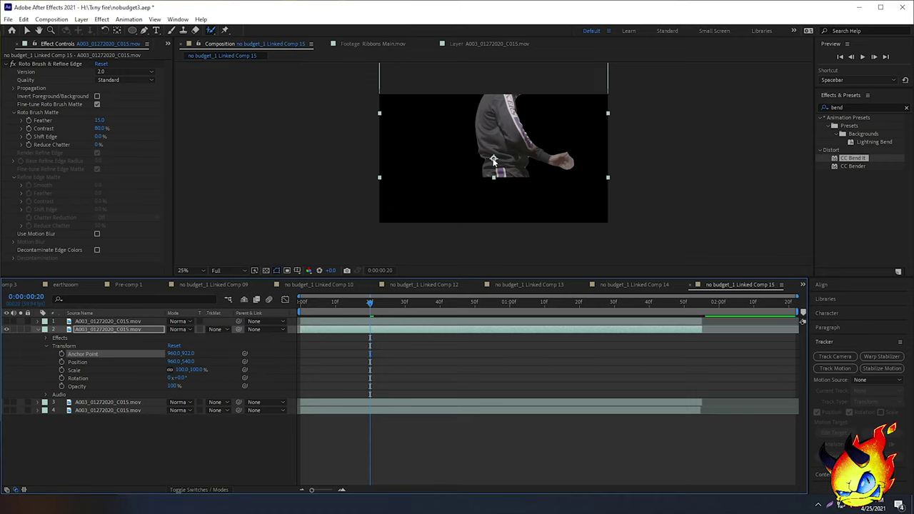
# - Set the second layer's Anchor Point and Position both to 1063, 1073
pyautogui.moveTo(189, 354); pyautogui.dragTo(268, 350)
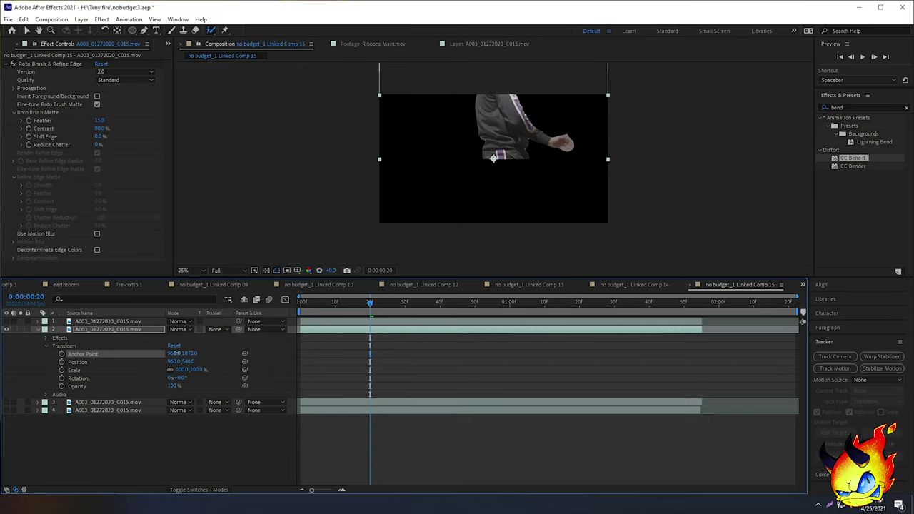
pyautogui.moveTo(175, 353); pyautogui.dragTo(228, 358)
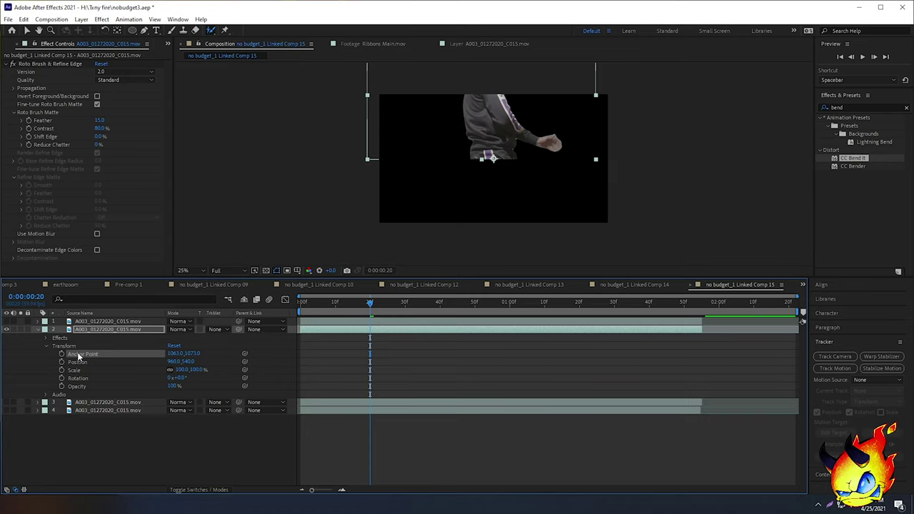
pyautogui.click(176, 354)
pyautogui.click(177, 362)
pyautogui.write('1063')
pyautogui.press('Return')
pyautogui.click(199, 353)
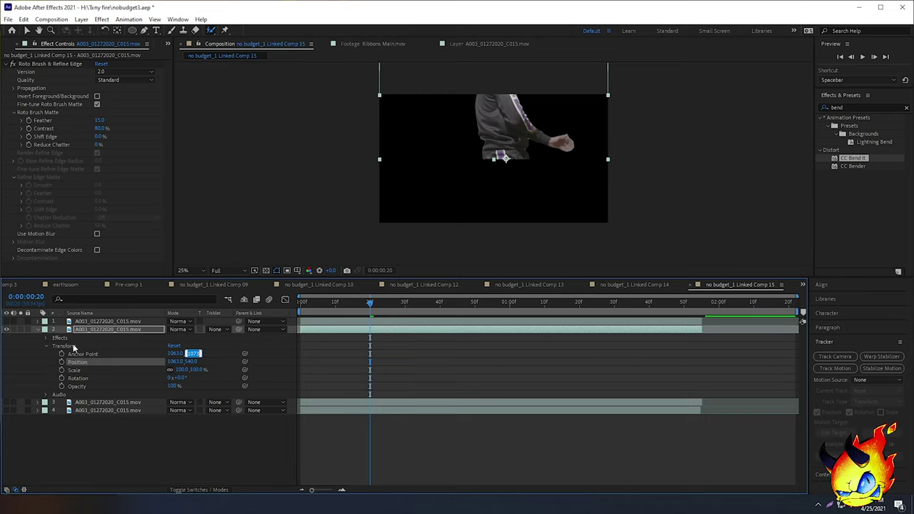
pyautogui.hotkey('ctrl', 'c')
pyautogui.click(193, 361)
pyautogui.hotkey('ctrl', 'v')
pyautogui.press('Return')
# - Preview the second layer's cutout, try rotating it about the new anchor point, and reset its Rotation to 0°
pyautogui.press('space')
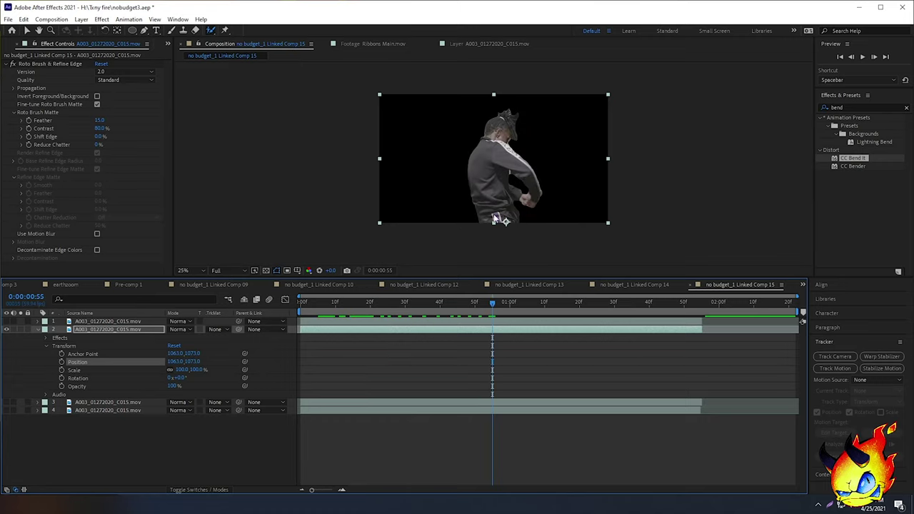
pyautogui.moveTo(452, 312); pyautogui.dragTo(401, 318)
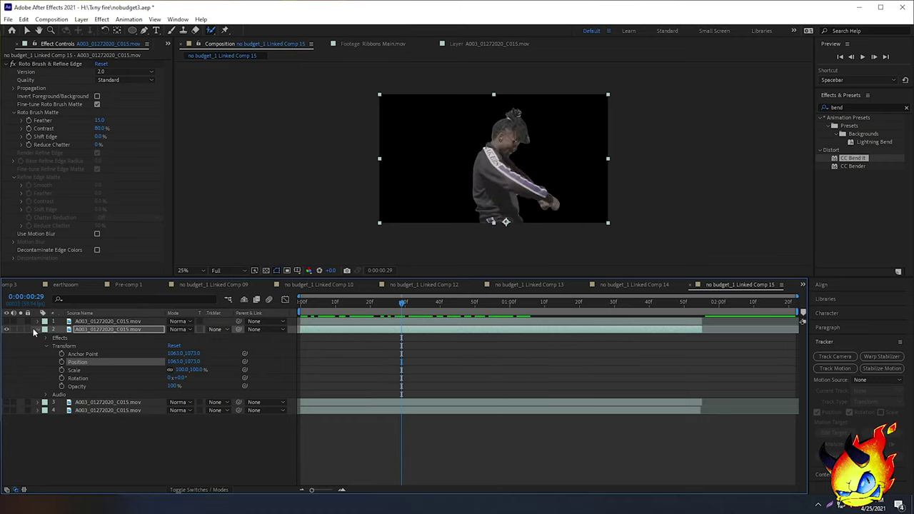
pyautogui.moveTo(324, 302); pyautogui.dragTo(418, 305)
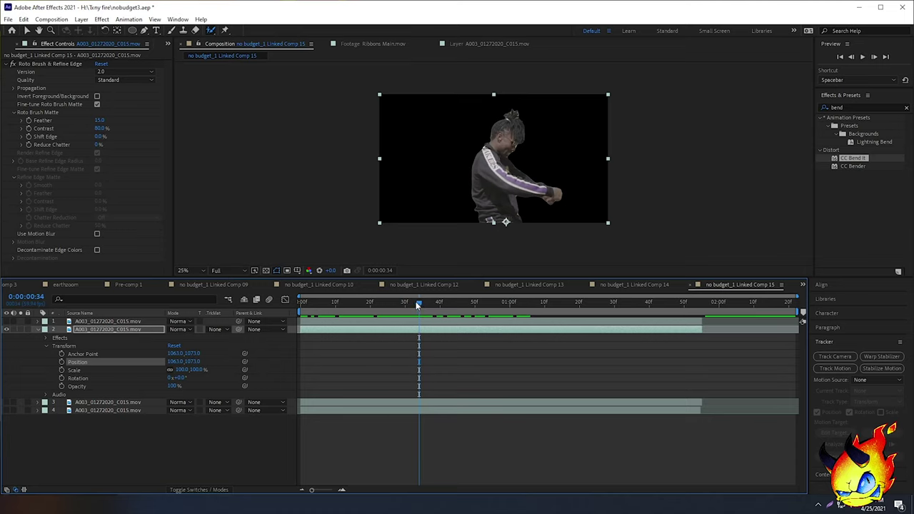
pyautogui.moveTo(178, 378)
pyautogui.mouseDown()
pyautogui.moveTo(207, 378)
pyautogui.moveTo(149, 373)
pyautogui.moveTo(188, 376)
pyautogui.moveTo(179, 378)
pyautogui.mouseUp()
pyautogui.click(181, 378)
pyautogui.write('0')
pyautogui.press('Return')
# - Keyframe the second layer's Rotation at 0° on frame 0 and -43° on frame 30
pyautogui.click(301, 302)
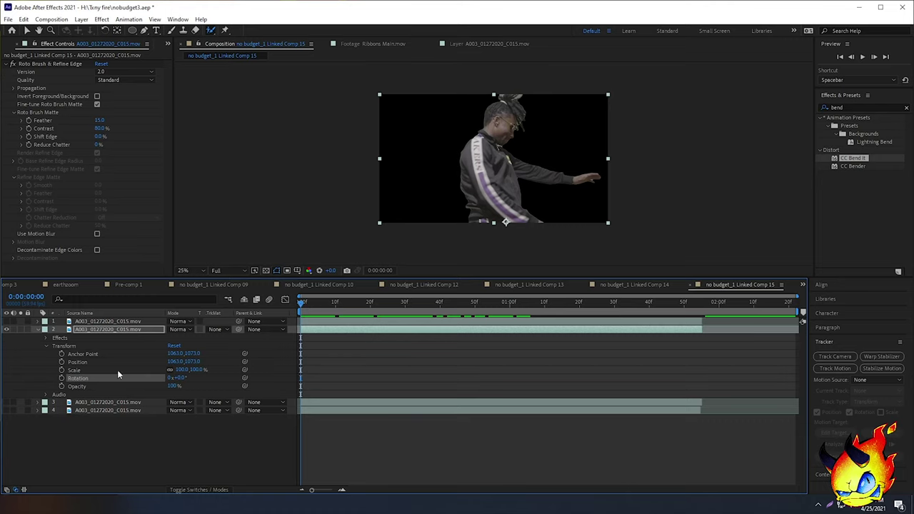
pyautogui.click(65, 383)
pyautogui.moveTo(301, 302); pyautogui.dragTo(408, 310)
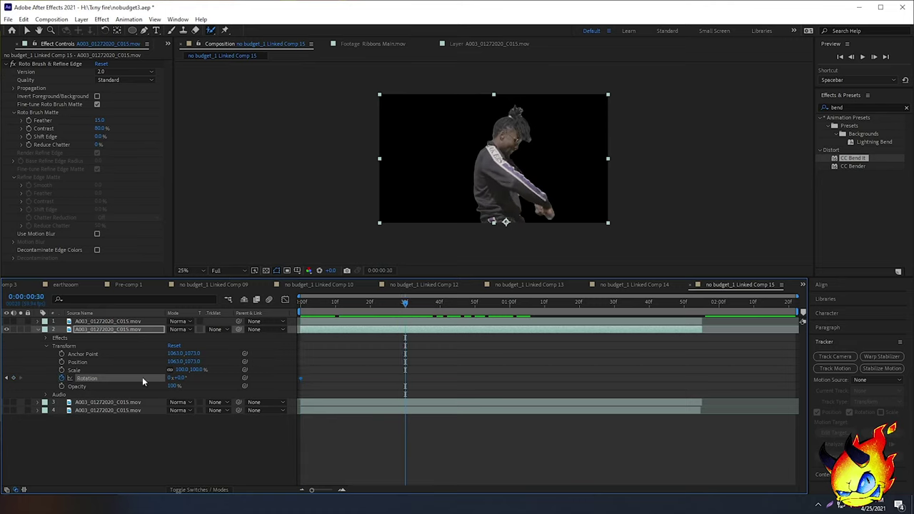
pyautogui.moveTo(175, 377); pyautogui.dragTo(164, 380)
# - Copy the second layer's first Rotation keyframe to 0:00:01:00
pyautogui.moveTo(341, 304); pyautogui.dragTo(444, 326)
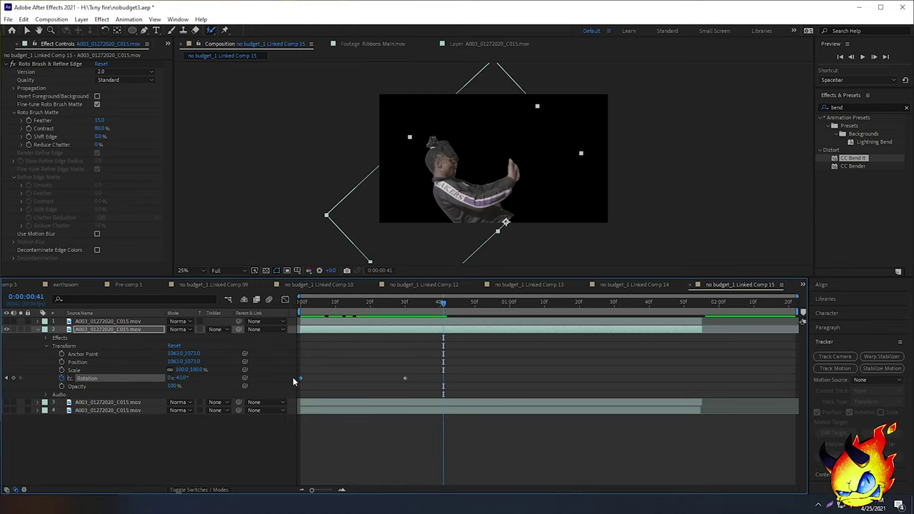
pyautogui.moveTo(443, 303); pyautogui.dragTo(508, 303)
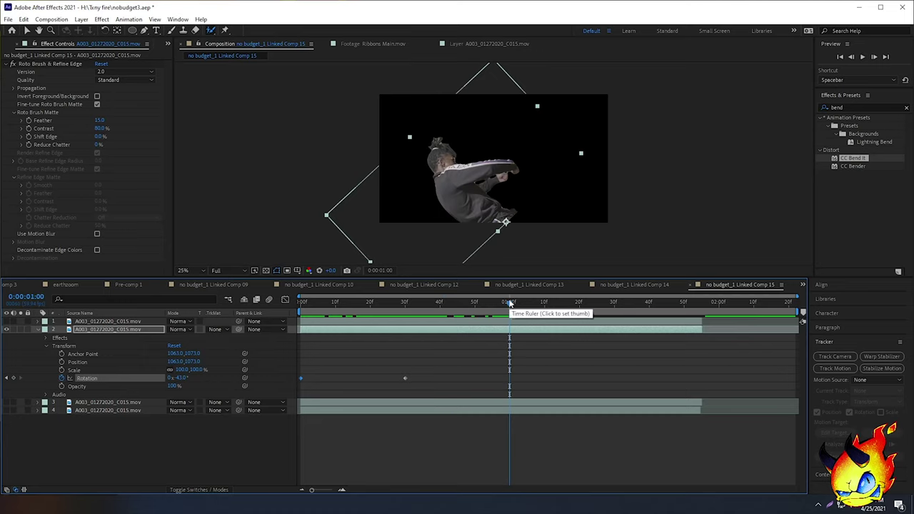
pyautogui.click(301, 379)
pyautogui.hotkey('ctrl', 'v')
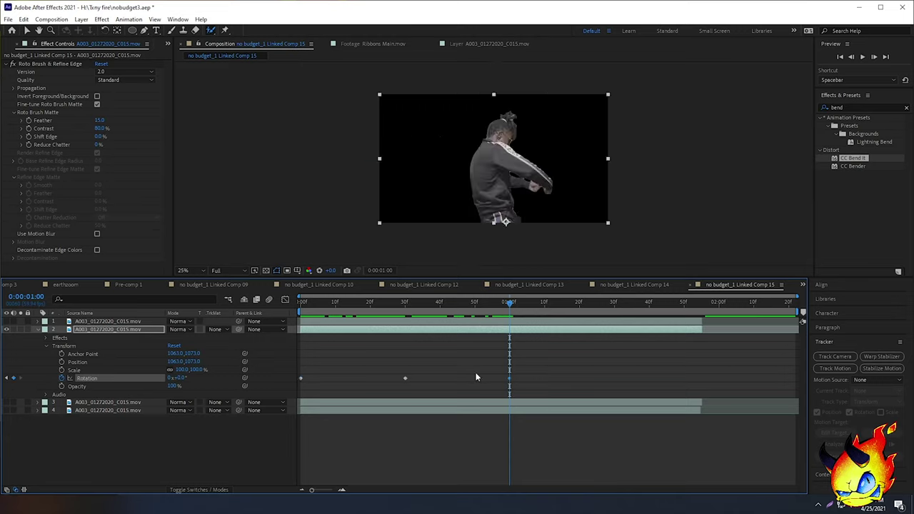
# - Keyframe the second layer's Rotation at 37° on 0:00:01:30 and 0° on 0:00:01:54
pyautogui.click(408, 303)
pyautogui.moveTo(407, 303); pyautogui.dragTo(619, 334)
pyautogui.moveTo(178, 377); pyautogui.dragTo(199, 378)
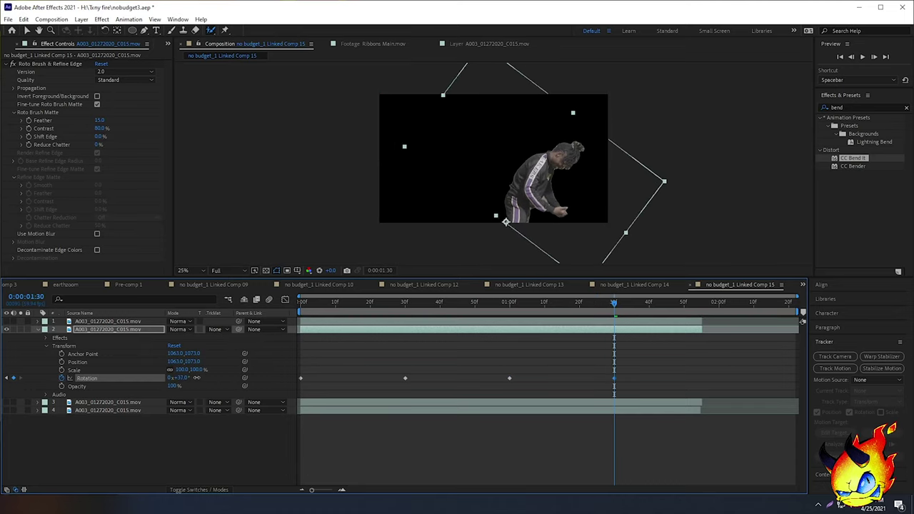
pyautogui.moveTo(615, 303); pyautogui.dragTo(698, 311)
pyautogui.click(181, 378)
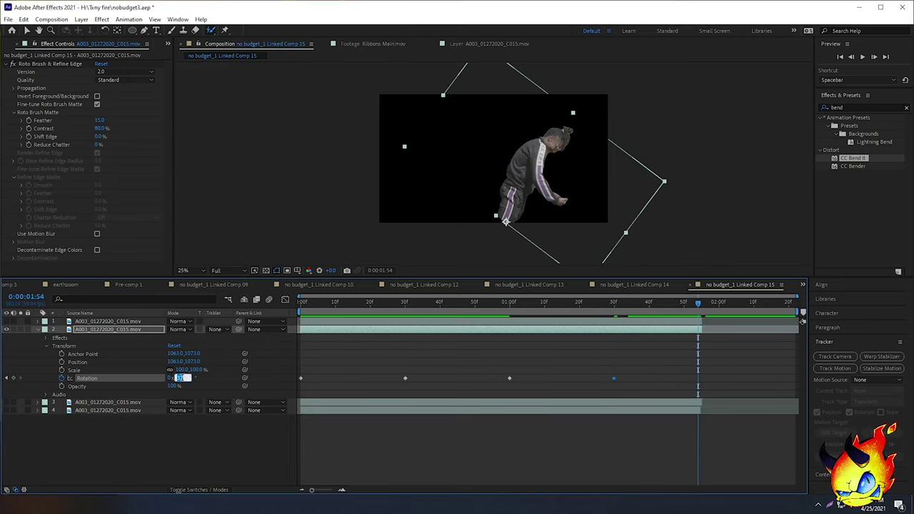
pyautogui.write('0')
pyautogui.press('Return')
# - Play back the second layer's rotation alone and again together with the top layer shown
pyautogui.press('space')
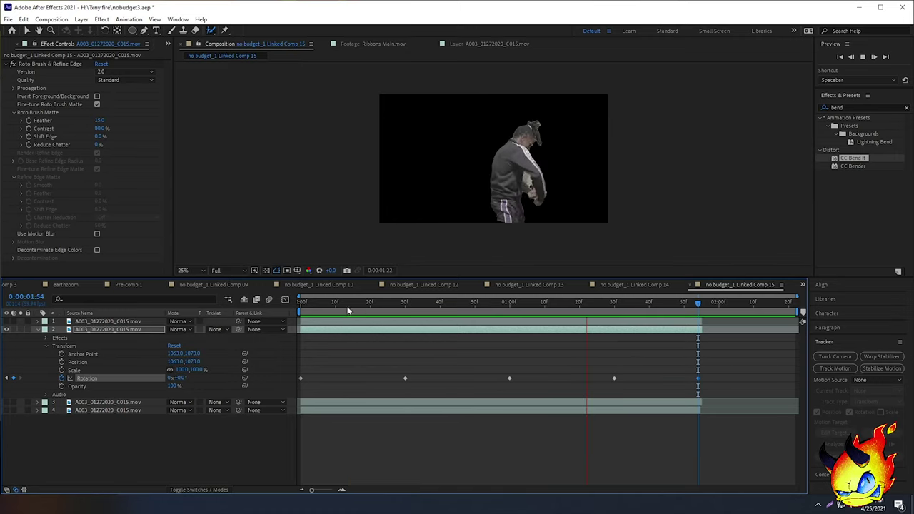
pyautogui.moveTo(348, 310); pyautogui.dragTo(254, 321)
pyautogui.click(7, 321)
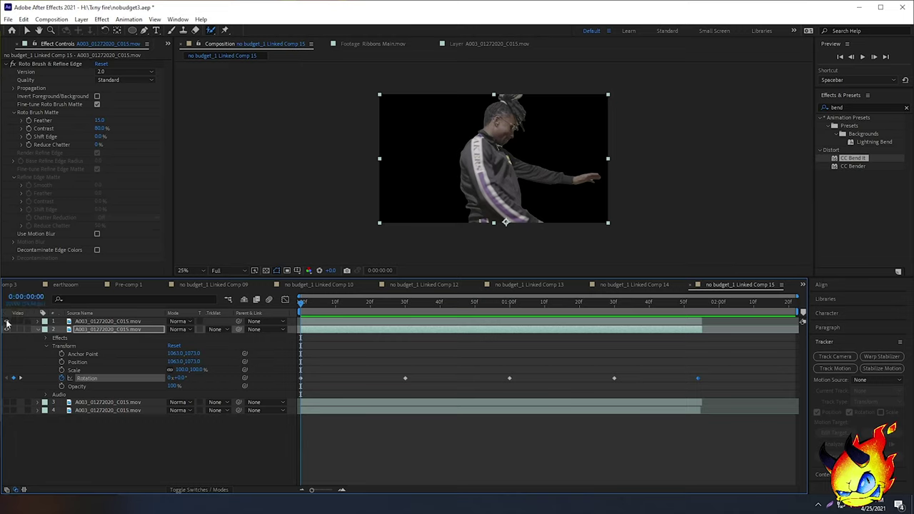
pyautogui.click(8, 321)
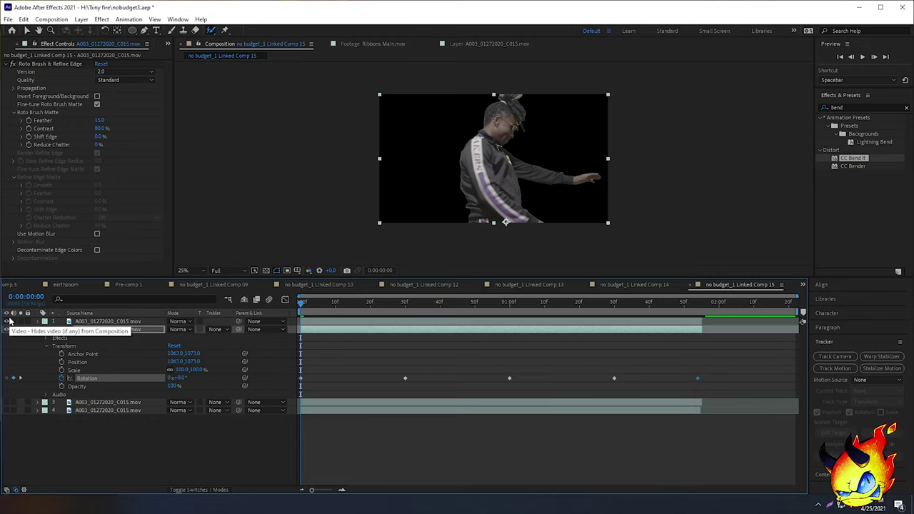
pyautogui.press('space')
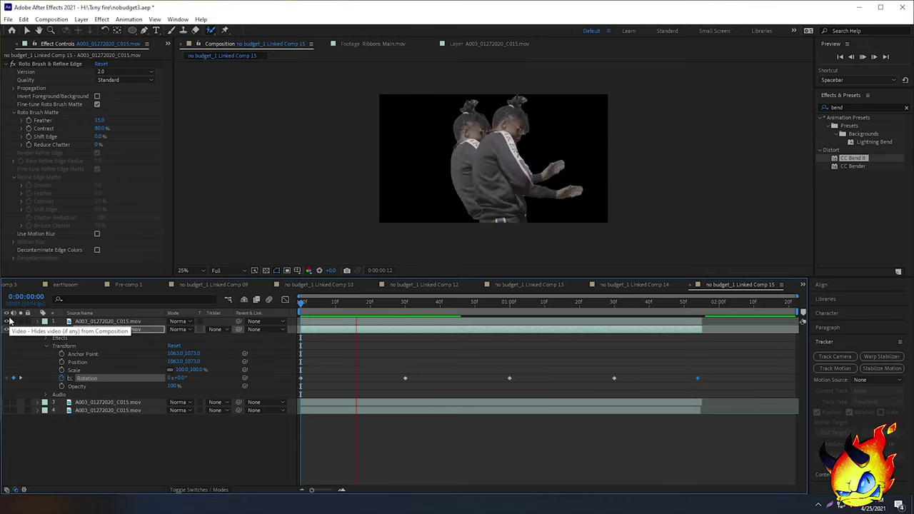
pyautogui.press('space')
pyautogui.press('space')
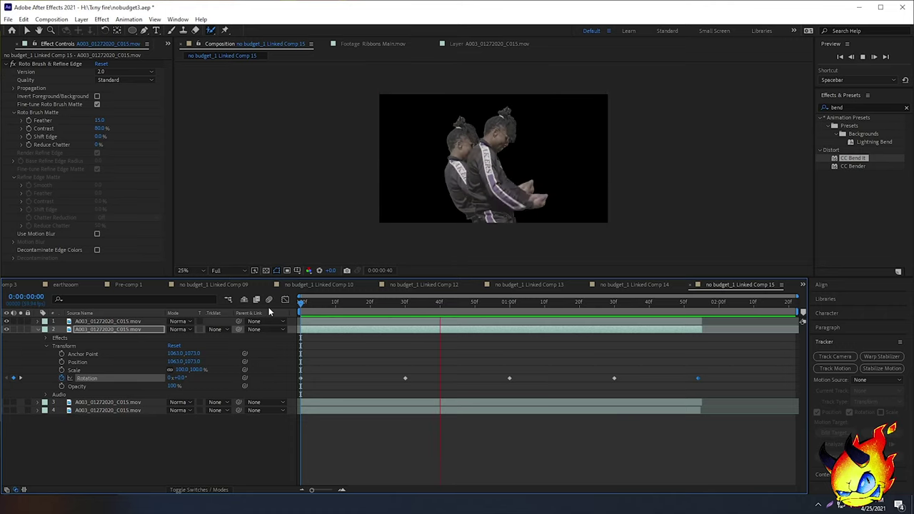
pyautogui.press('space')
# - Isolate the third layer, set its Rotation to 34° at frame 30, and show the second layer for comparison
pyautogui.click(95, 404)
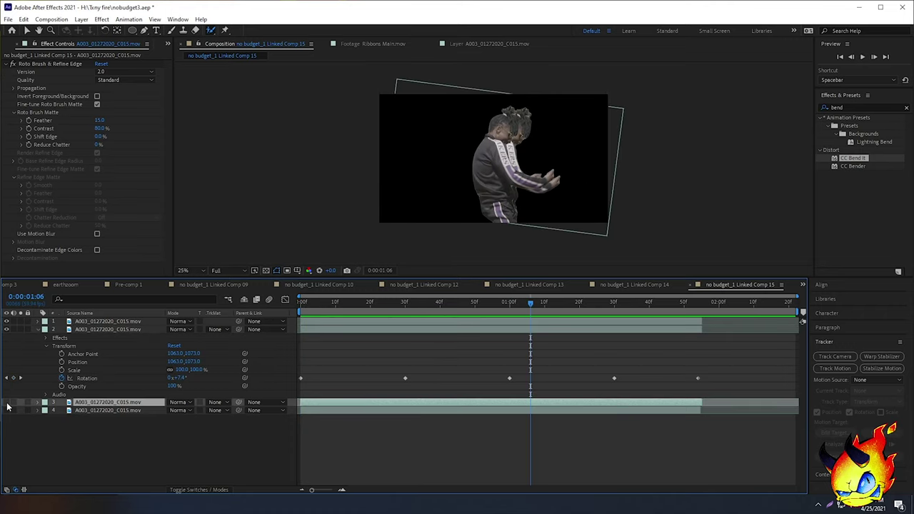
pyautogui.click(6, 320)
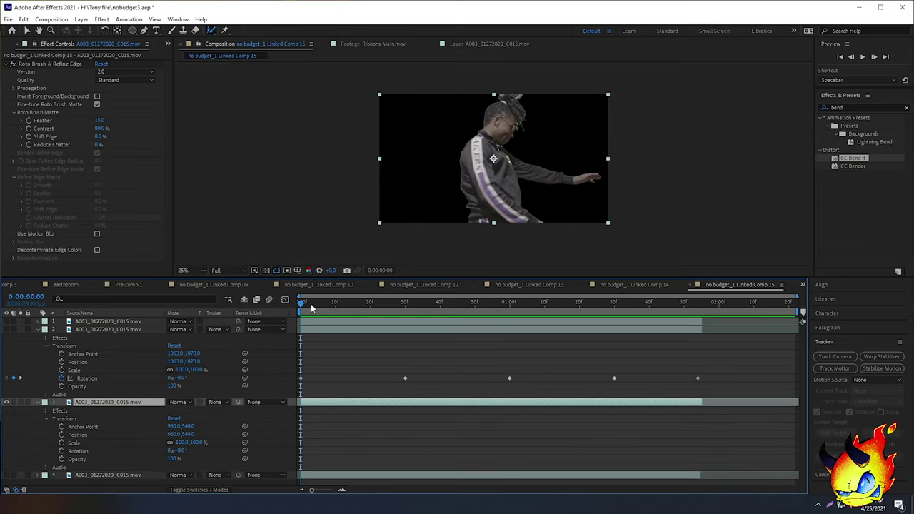
pyautogui.moveTo(311, 307); pyautogui.dragTo(398, 326)
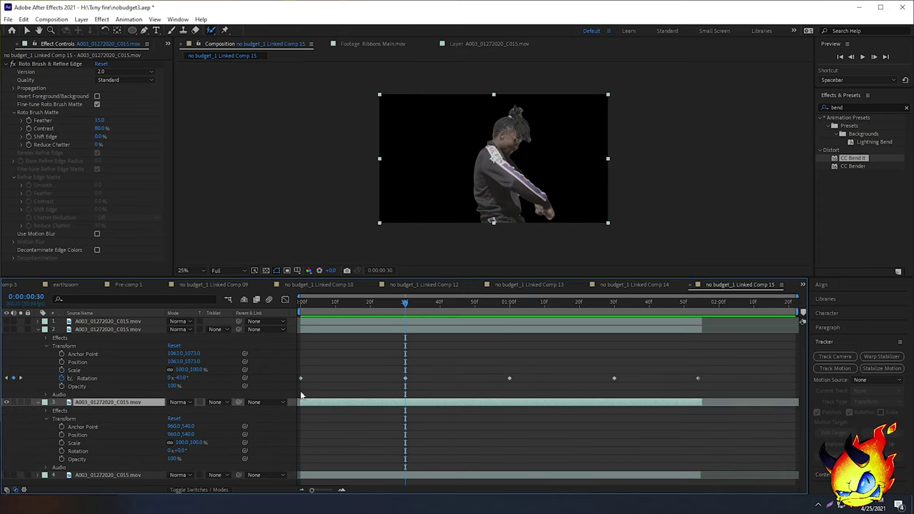
pyautogui.moveTo(175, 451); pyautogui.dragTo(193, 449)
pyautogui.click(7, 329)
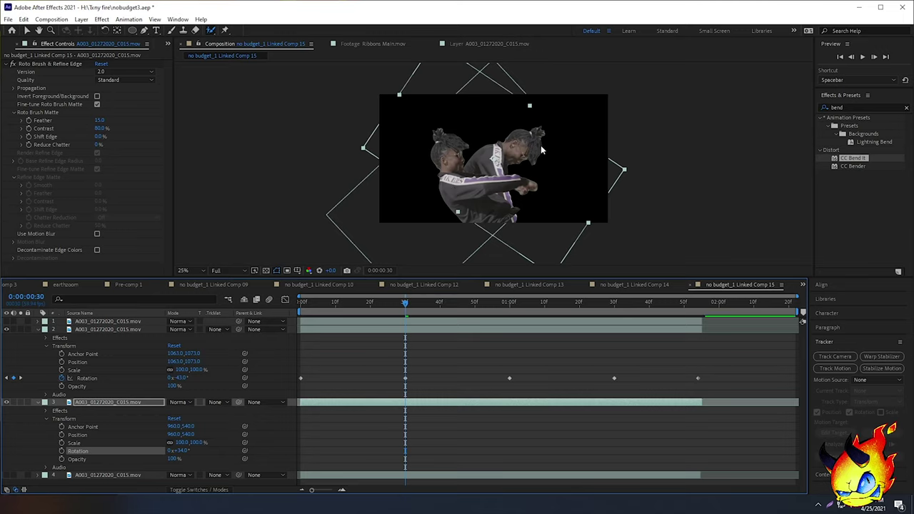
# - Set the third layer's Anchor Point to 1063, 1073 and link its Position to the second layer's Position
pyautogui.click(8, 329)
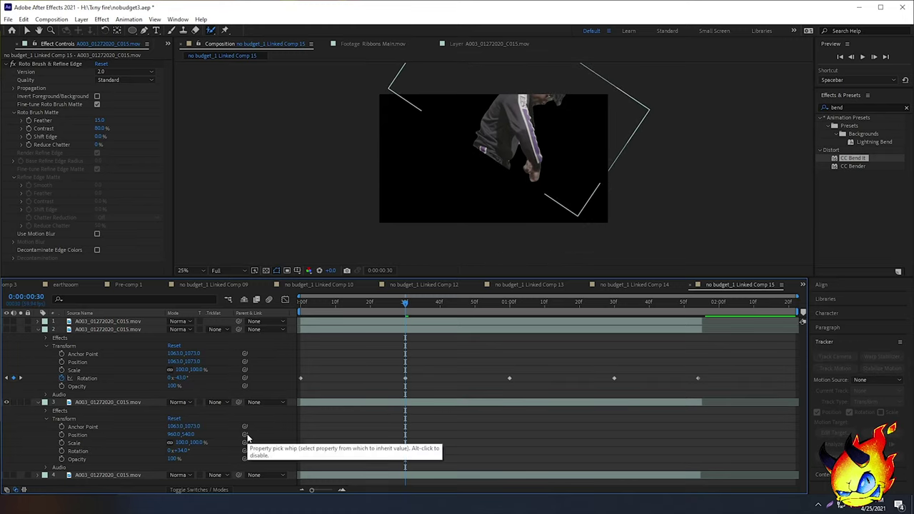
pyautogui.moveTo(244, 434); pyautogui.dragTo(112, 364)
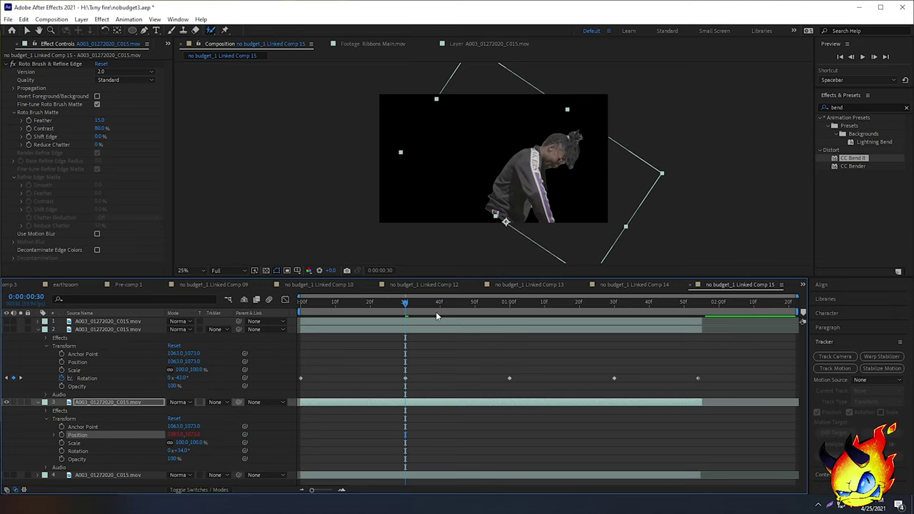
pyautogui.moveTo(413, 309)
pyautogui.mouseDown()
pyautogui.moveTo(255, 316)
pyautogui.moveTo(407, 319)
pyautogui.mouseUp()
pyautogui.moveTo(397, 306)
pyautogui.mouseDown()
pyautogui.moveTo(405, 307)
pyautogui.moveTo(300, 304)
pyautogui.moveTo(405, 296)
pyautogui.moveTo(409, 311)
pyautogui.moveTo(403, 309)
pyautogui.mouseUp()
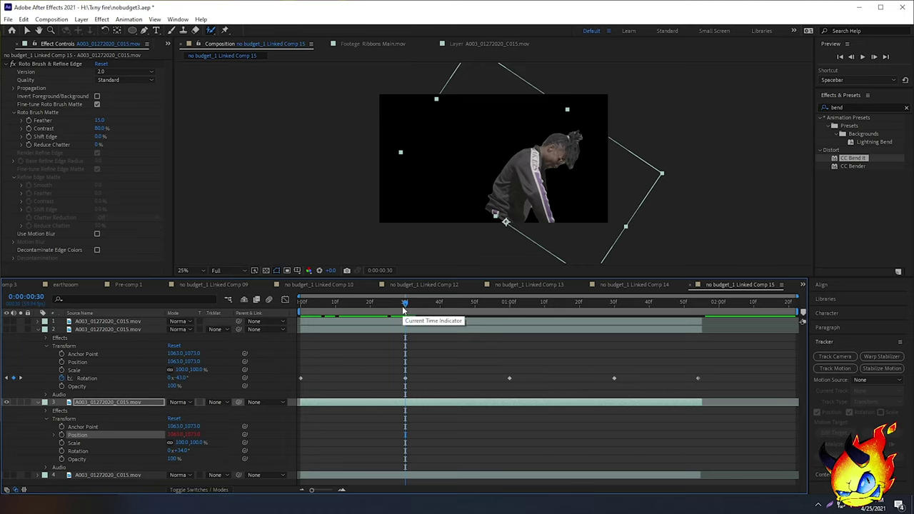
# - Keyframe the third layer's Rotation at 34° on frame 30 and 0° on frame 0
pyautogui.click(61, 451)
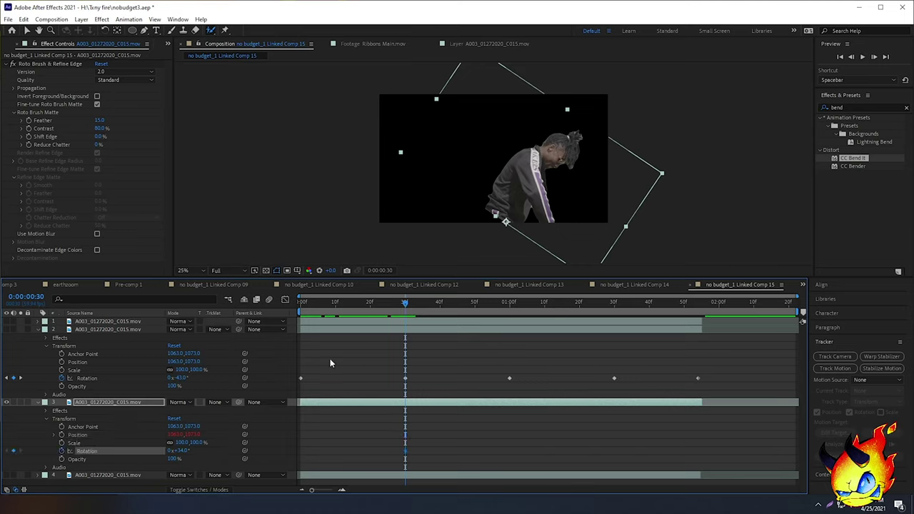
pyautogui.press('Home')
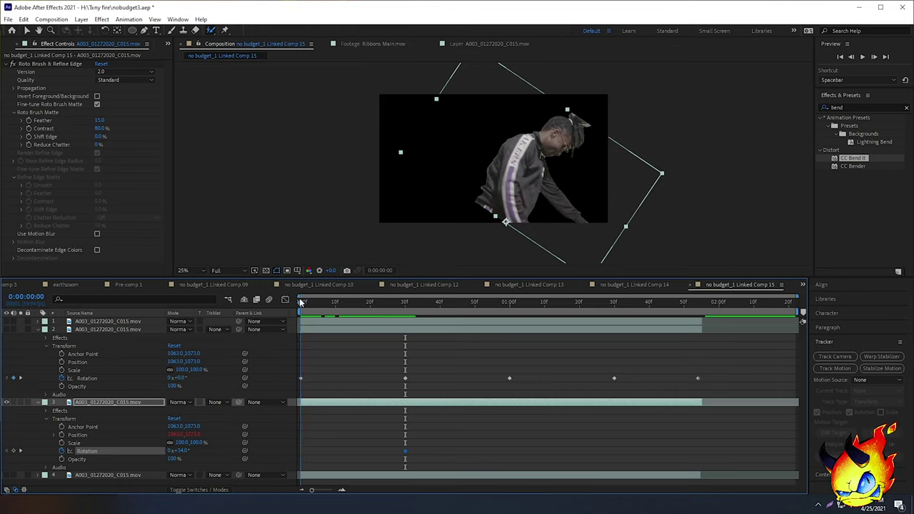
pyautogui.click(184, 447)
pyautogui.write('0')
pyautogui.press('Return')
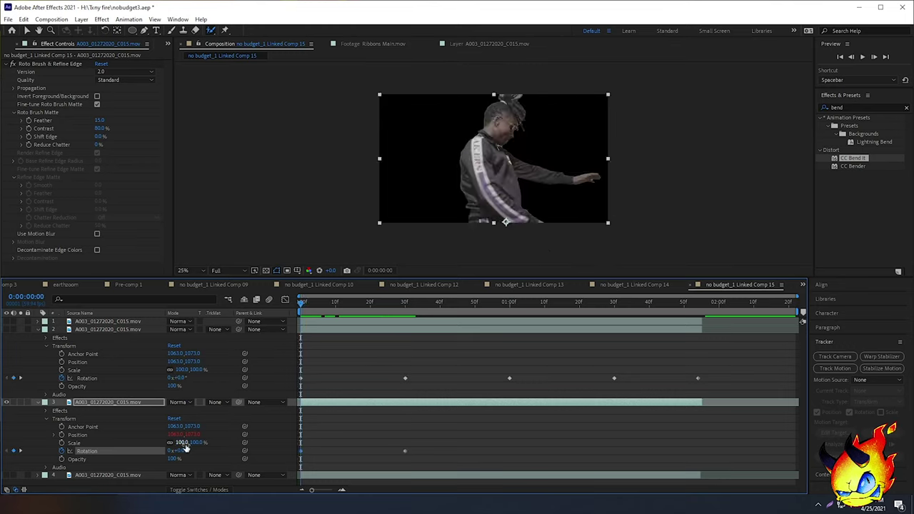
# - Show the top two layers again and keyframe the third layer's Rotation at 0° on 0:00:01:00
pyautogui.moveTo(310, 311); pyautogui.dragTo(405, 315)
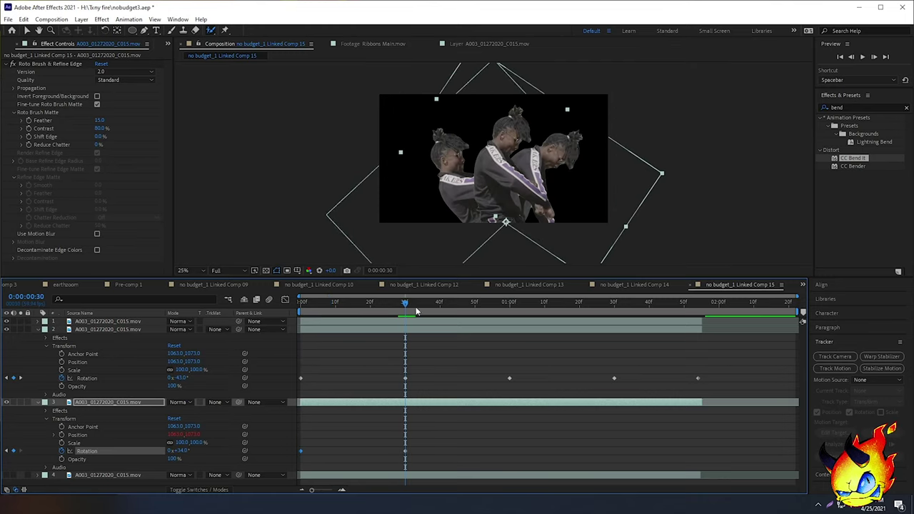
pyautogui.click(303, 303)
pyautogui.moveTo(303, 303); pyautogui.dragTo(510, 315)
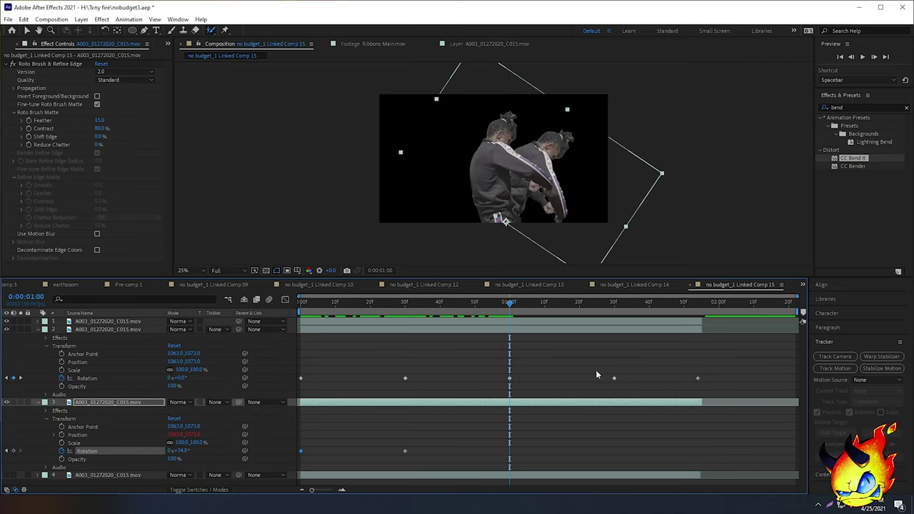
pyautogui.click(185, 449)
pyautogui.write('0')
pyautogui.press('Return')
# - Keyframe the third layer's Rotation at -39° on 0:00:01:30 and 0° on 0:00:01:54
pyautogui.moveTo(511, 308); pyautogui.dragTo(560, 310)
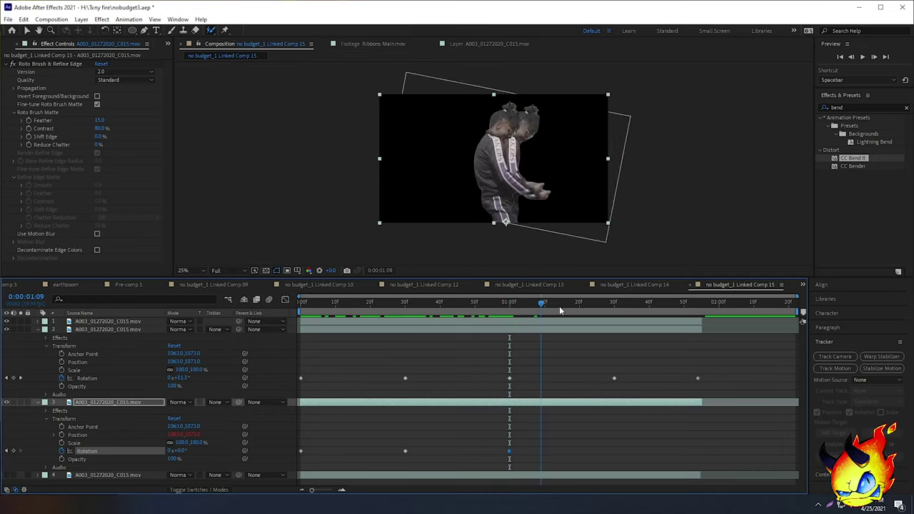
pyautogui.press('k')
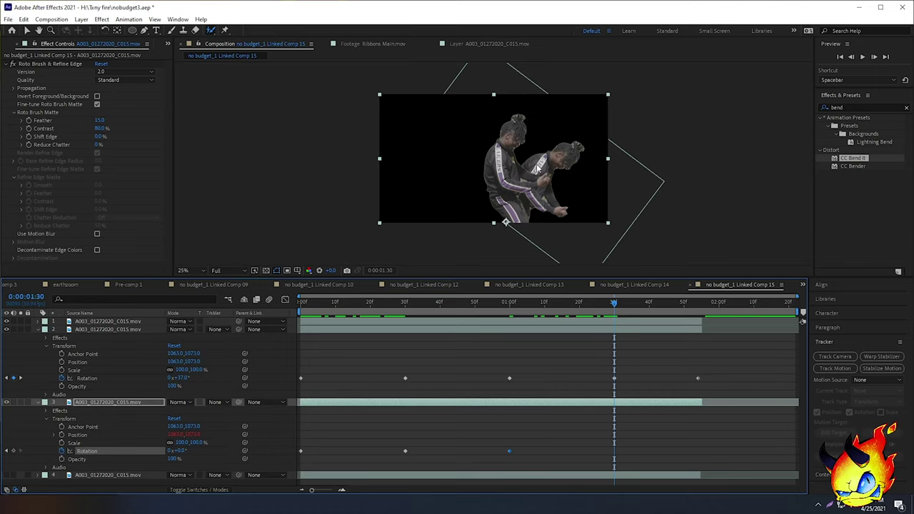
pyautogui.moveTo(178, 451); pyautogui.dragTo(165, 452)
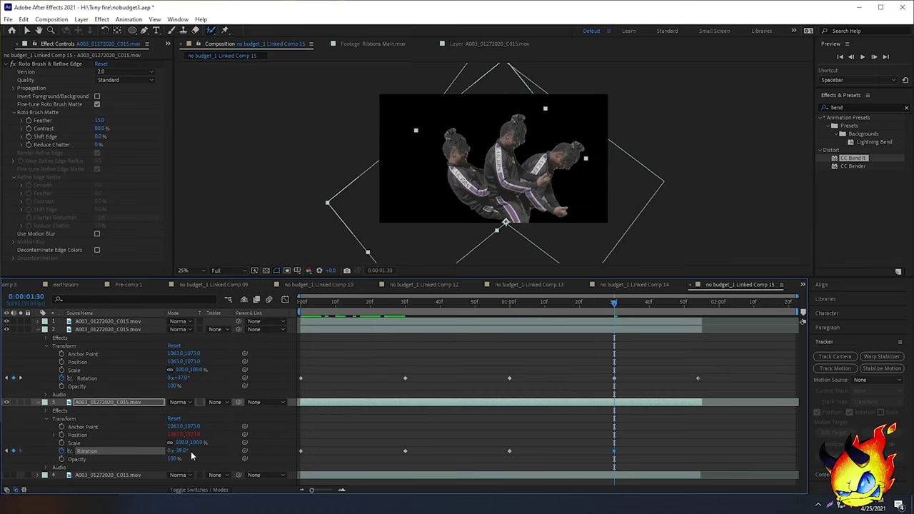
pyautogui.moveTo(632, 310); pyautogui.dragTo(697, 314)
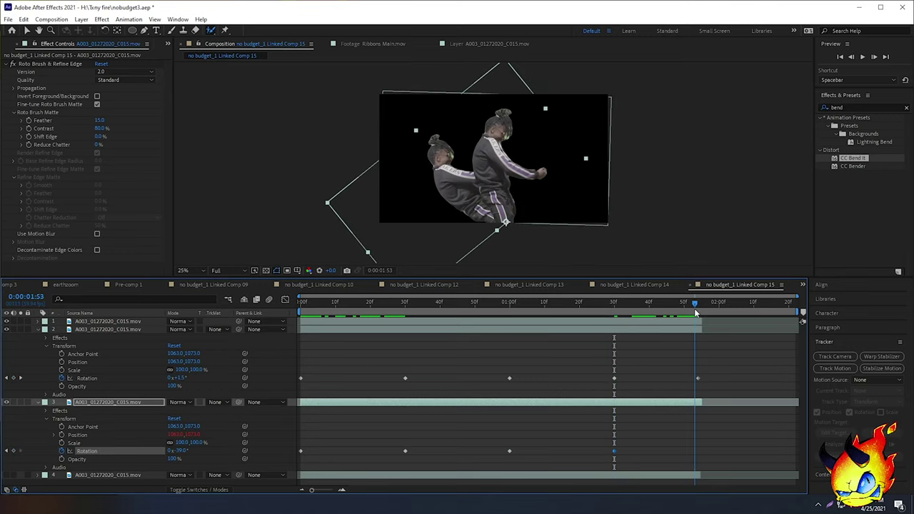
pyautogui.click(180, 450)
pyautogui.write('0')
pyautogui.press('Return')
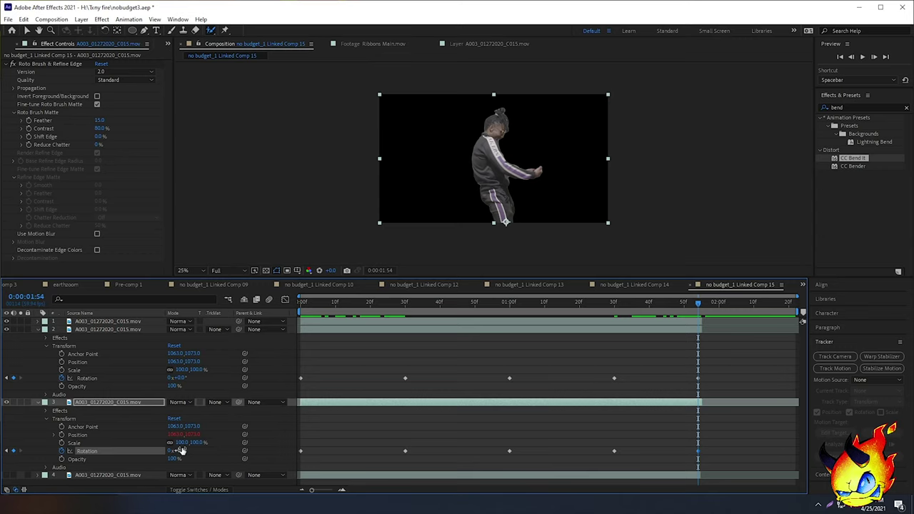
# - Save the project and preview the three-clone swing animation
pyautogui.hotkey('ctrl', 's')
pyautogui.press('space')
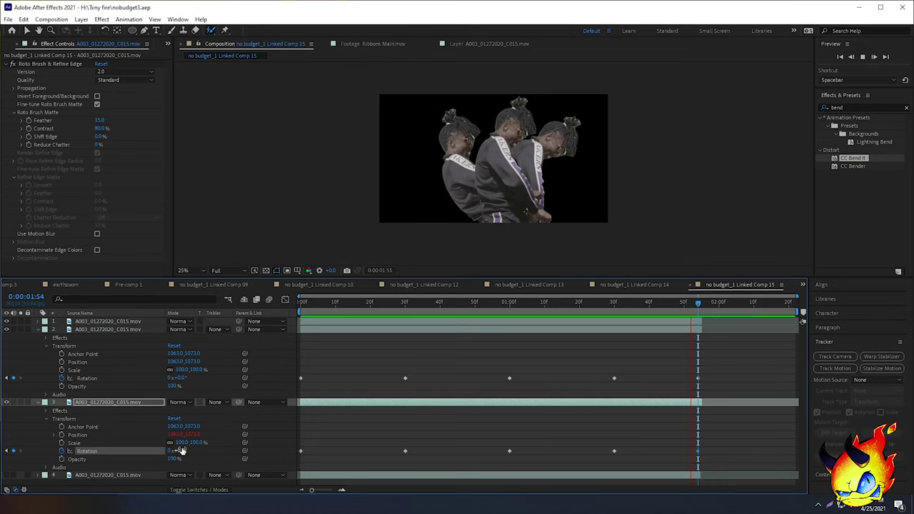
pyautogui.press('space')
pyautogui.press('space')
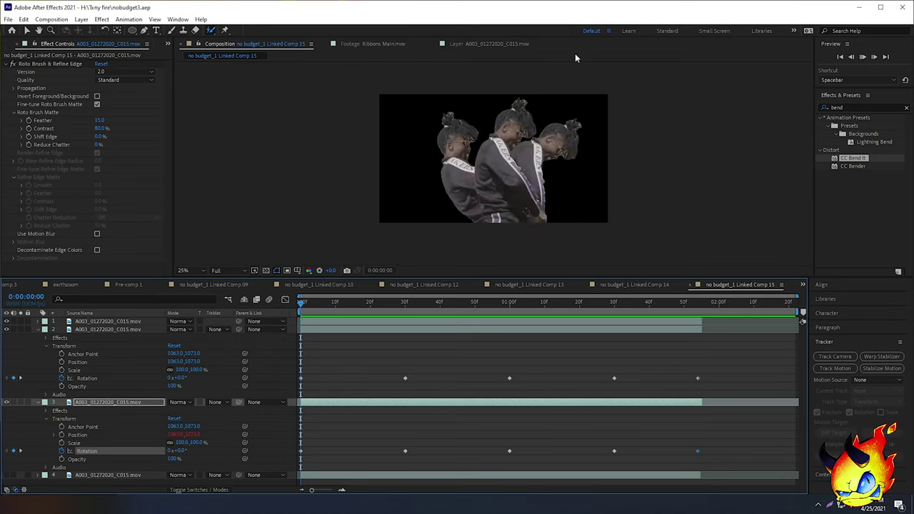
pyautogui.click(356, 301)
pyautogui.press('space')
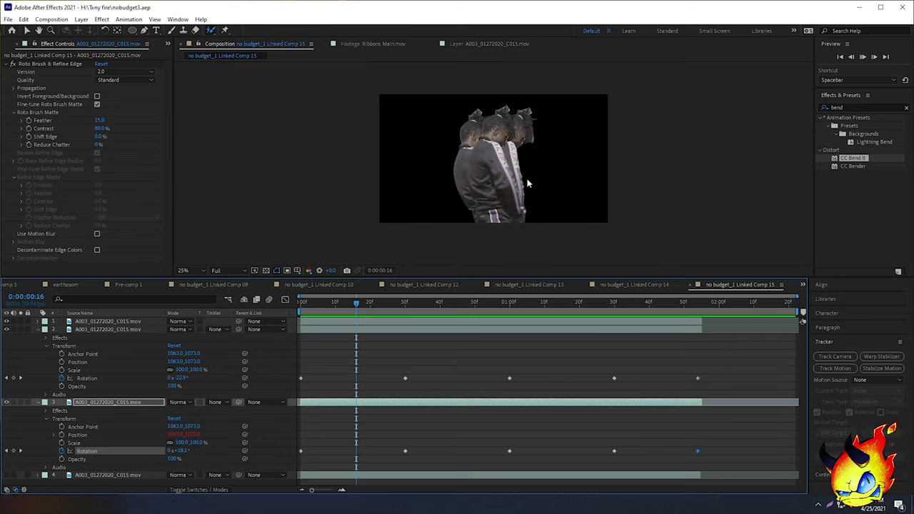
# - Collapse the second and third layers, show the bottom background layer behind the clones, and save the project
pyautogui.click(37, 329)
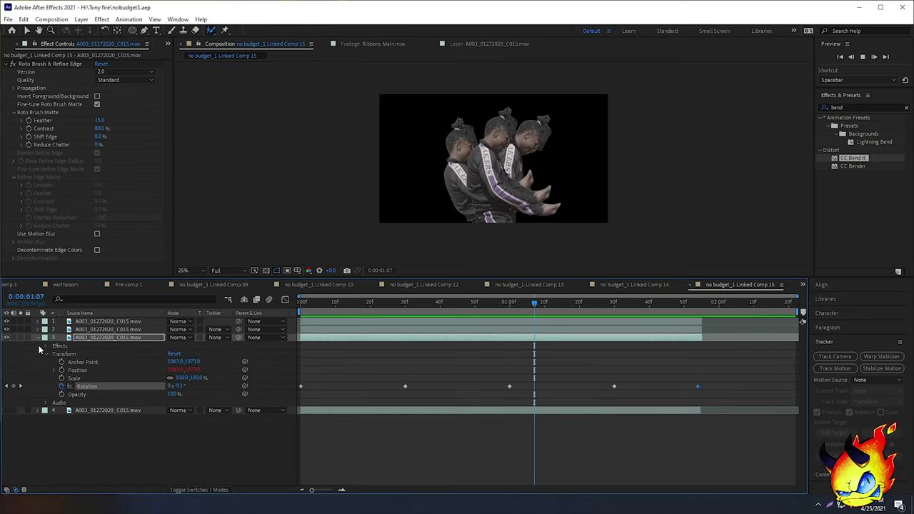
pyautogui.click(37, 337)
pyautogui.click(6, 346)
pyautogui.hotkey('ctrl', 's')
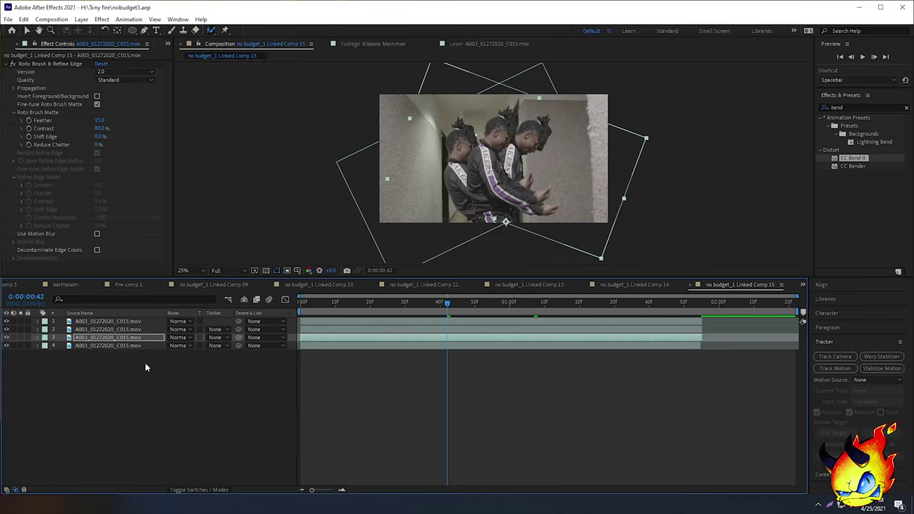
pyautogui.press('space')
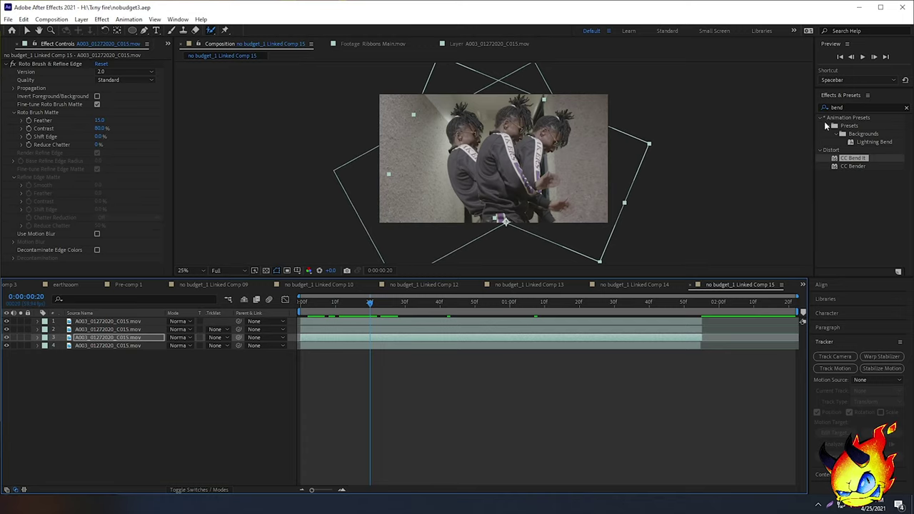
# - Apply CC Bender to the second layer and set its Amount to -61
pyautogui.click(849, 167)
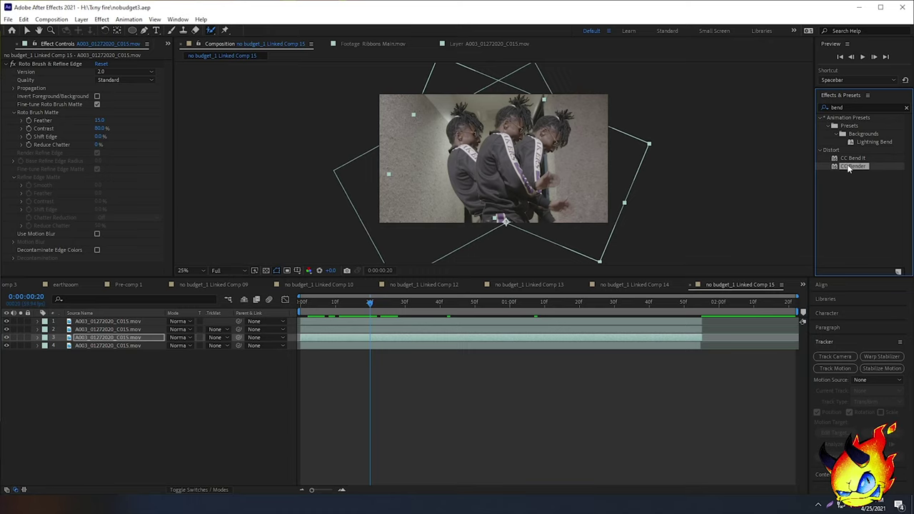
pyautogui.moveTo(852, 168)
pyautogui.mouseDown()
pyautogui.moveTo(382, 211)
pyautogui.moveTo(329, 337)
pyautogui.moveTo(325, 331)
pyautogui.mouseUp()
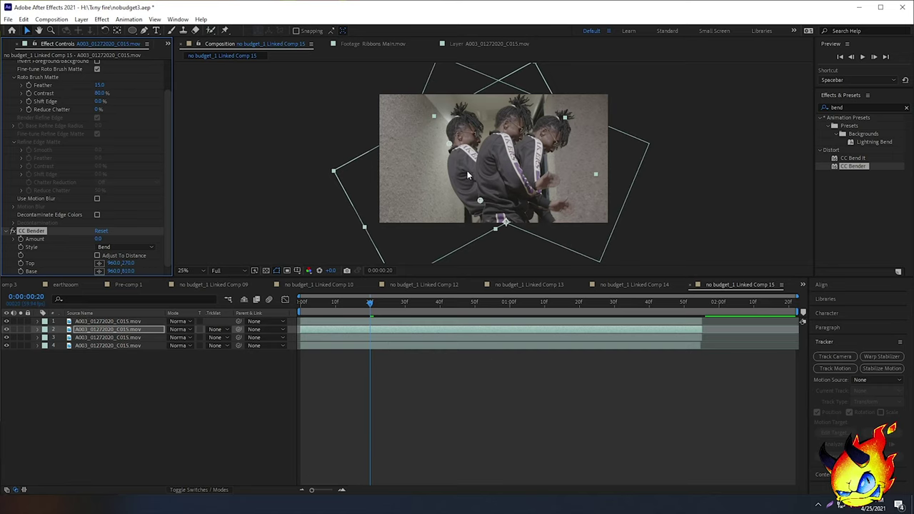
pyautogui.moveTo(99, 237); pyautogui.dragTo(65, 246)
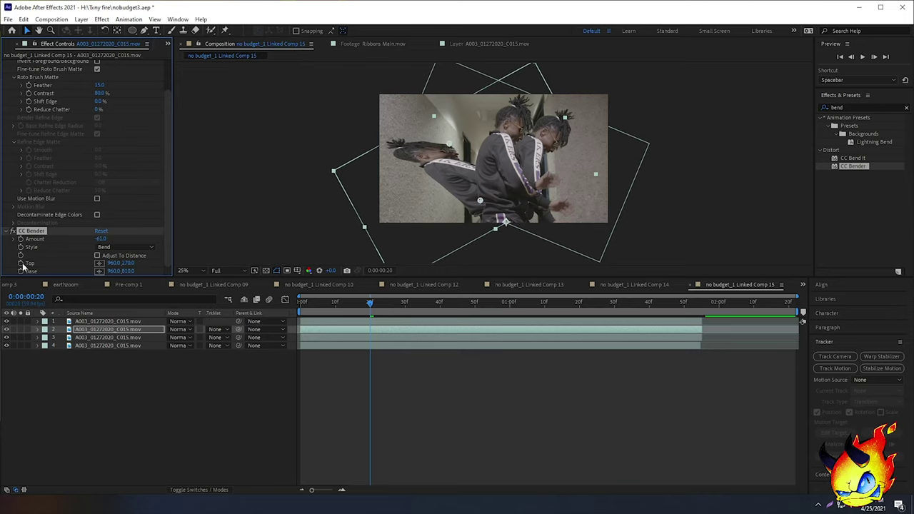
# - Set CC Bender's Amount to -99 and move its Top to about 1388, 447 and its Base to about 1137, 1094
pyautogui.moveTo(449, 143)
pyautogui.mouseDown()
pyautogui.moveTo(428, 94)
pyautogui.moveTo(476, 95)
pyautogui.moveTo(506, 110)
pyautogui.moveTo(452, 131)
pyautogui.mouseUp()
pyautogui.moveTo(481, 202); pyautogui.dragTo(515, 223)
pyautogui.moveTo(451, 126); pyautogui.dragTo(495, 111)
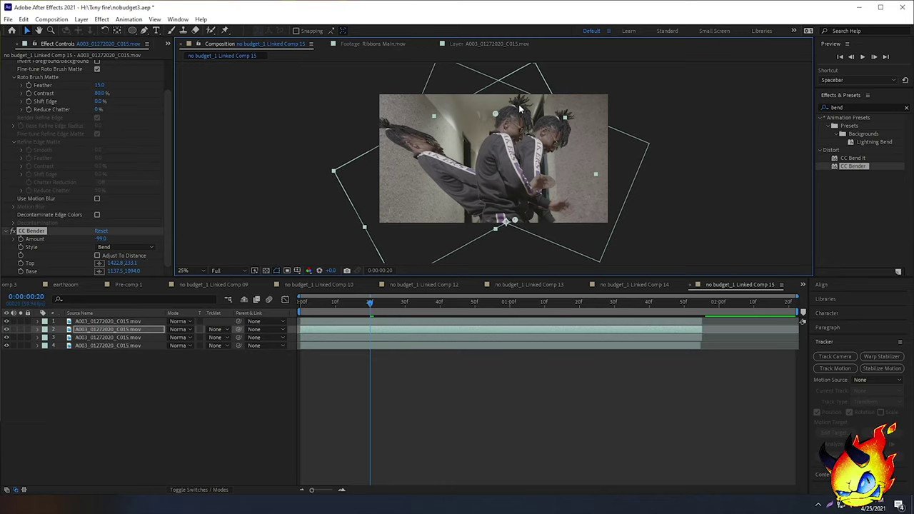
pyautogui.moveTo(515, 104); pyautogui.dragTo(510, 105)
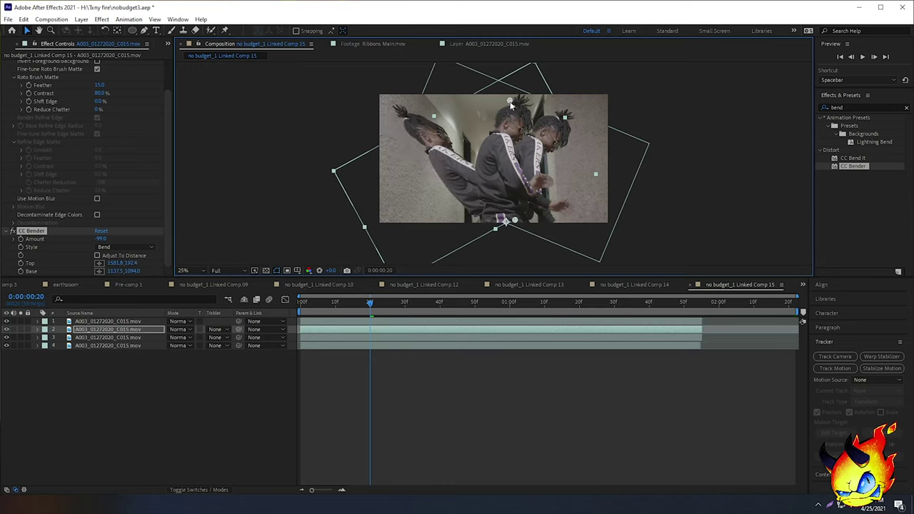
pyautogui.moveTo(510, 104); pyautogui.dragTo(507, 141)
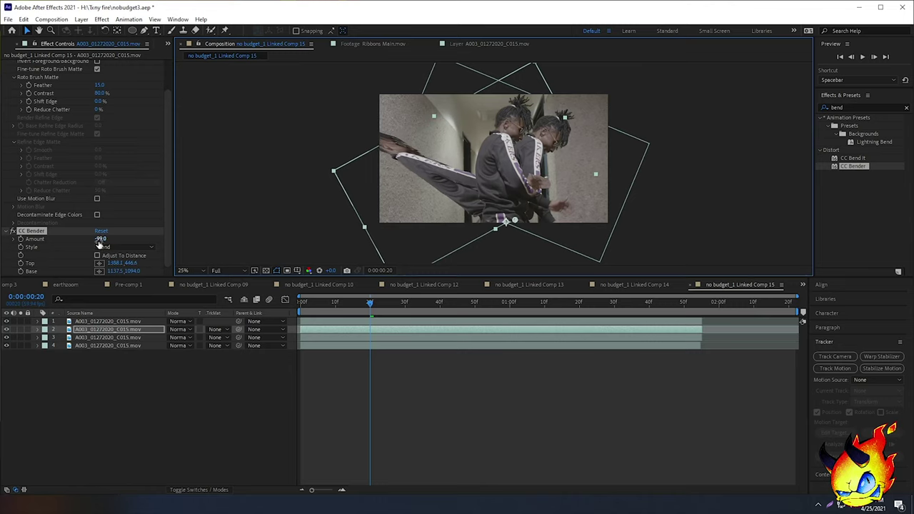
# - Keyframe CC Bender's Amount at -57 on frame 20 and 0 on frame 59, and preview the bend
pyautogui.moveTo(100, 244); pyautogui.dragTo(207, 238)
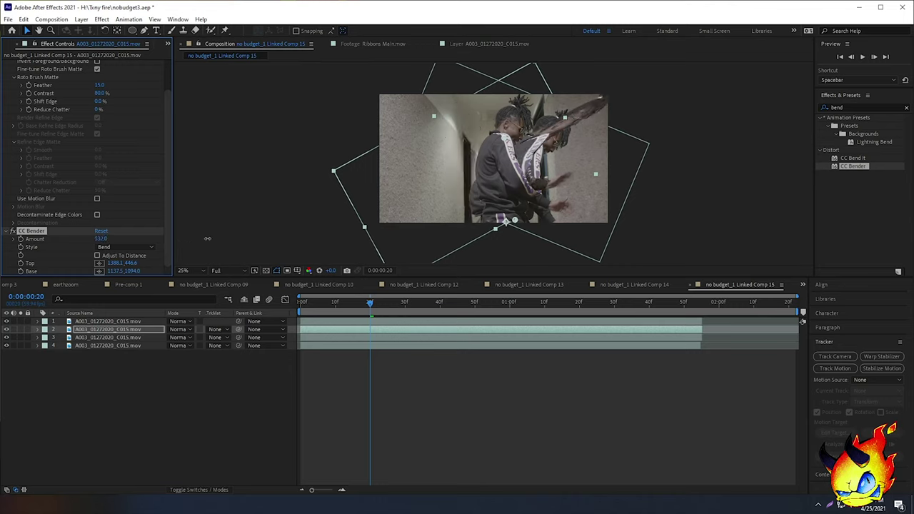
pyautogui.moveTo(118, 243); pyautogui.dragTo(16, 240)
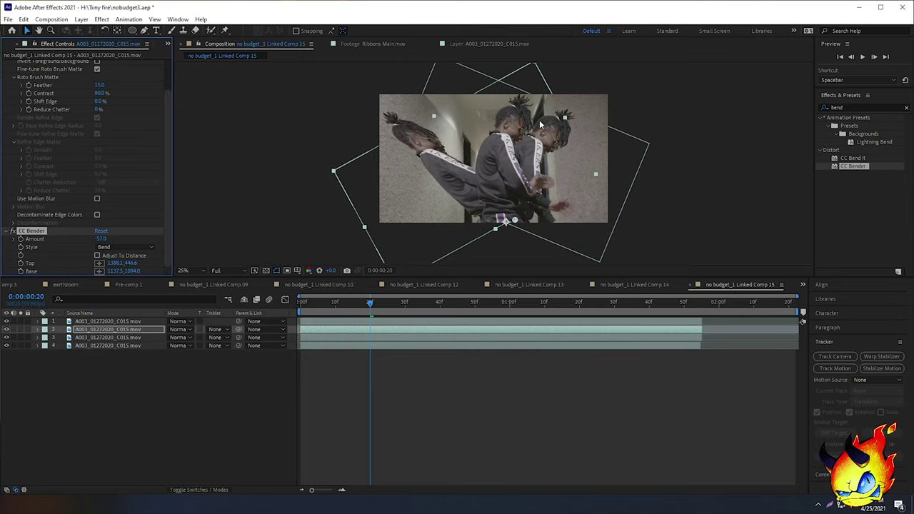
pyautogui.click(100, 230)
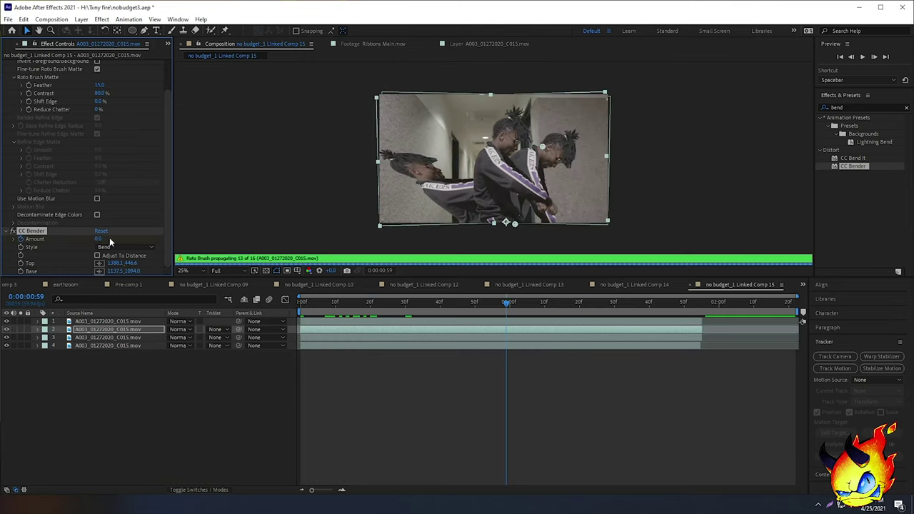
pyautogui.press('space')
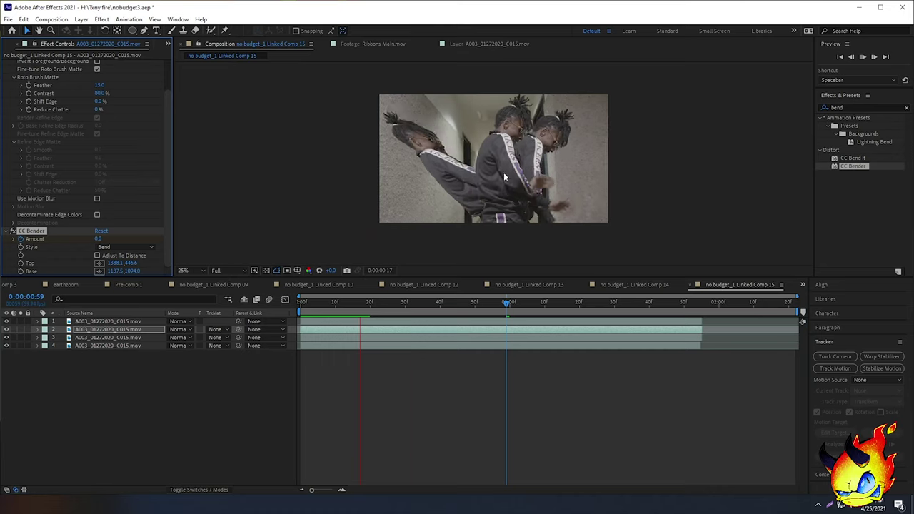
# - Disable CC Bender on the second layer and apply CC Bend It to the same layer
pyautogui.moveTo(387, 308); pyautogui.dragTo(408, 314)
pyautogui.click(13, 230)
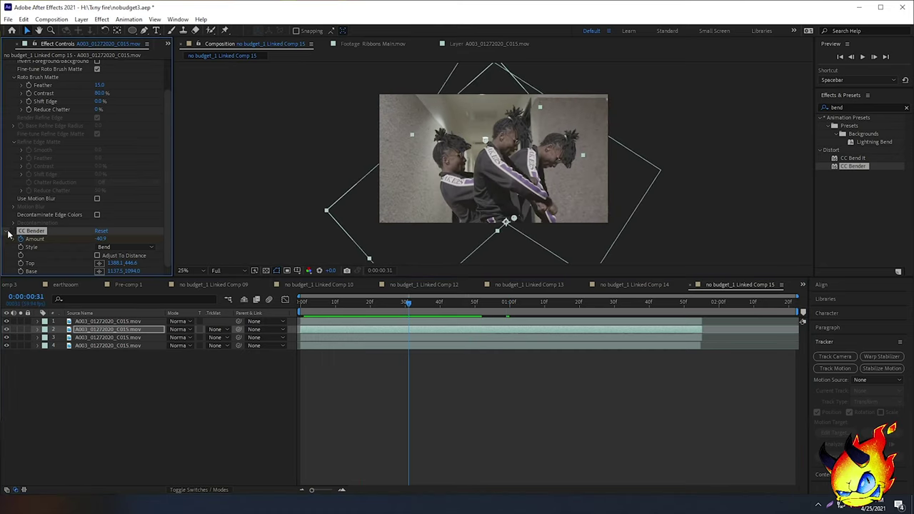
pyautogui.click(6, 230)
pyautogui.moveTo(852, 158); pyautogui.dragTo(382, 332)
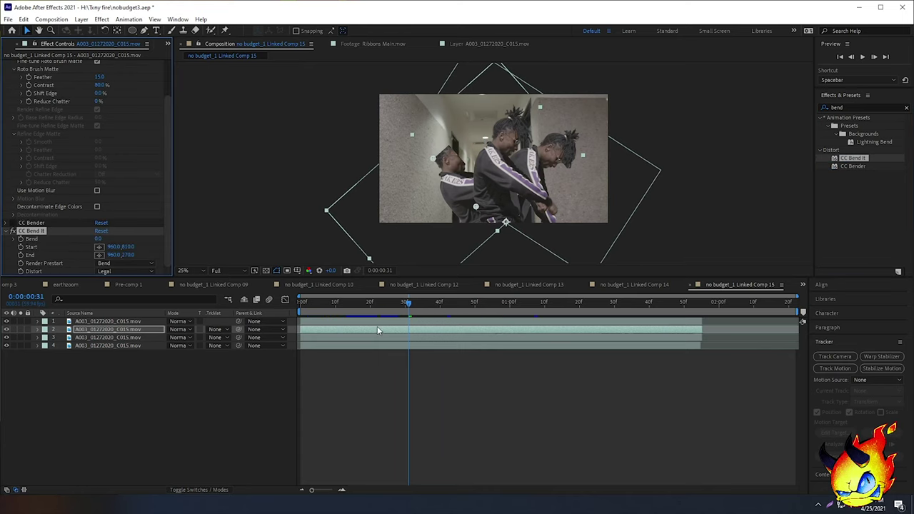
# - Place CC Bend It's Start at about 955, 1014 and End at about 841, -156, and set Distort to Extended
pyautogui.moveTo(433, 157); pyautogui.dragTo(424, 122)
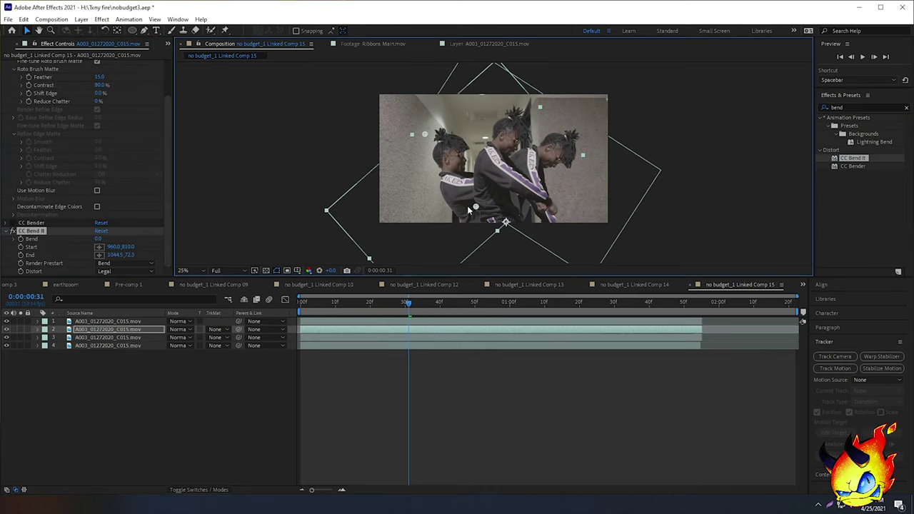
pyautogui.moveTo(476, 208); pyautogui.dragTo(455, 213)
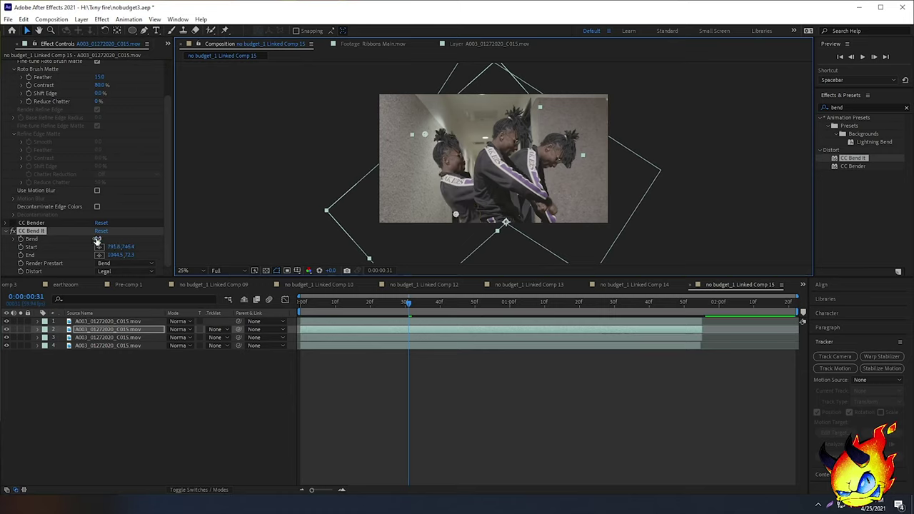
pyautogui.moveTo(455, 214); pyautogui.dragTo(493, 220)
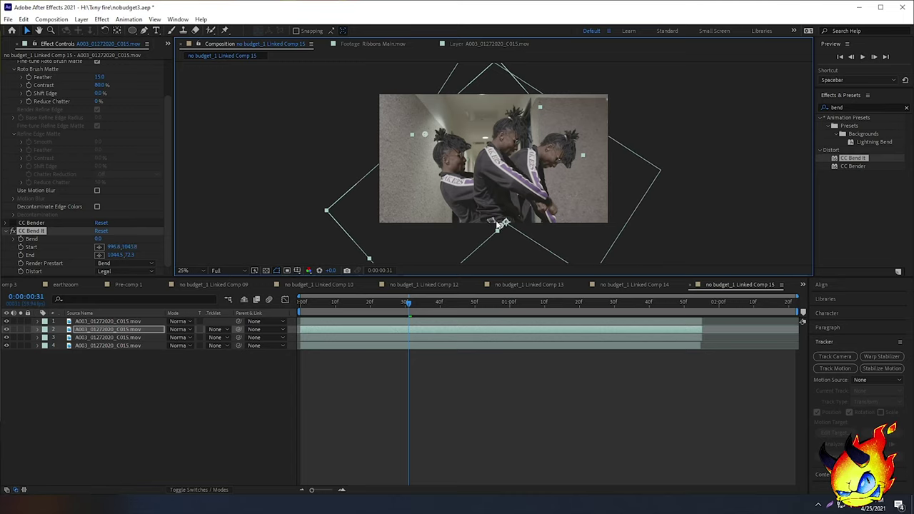
pyautogui.moveTo(409, 155); pyautogui.dragTo(385, 131)
pyautogui.click(123, 271)
pyautogui.click(123, 292)
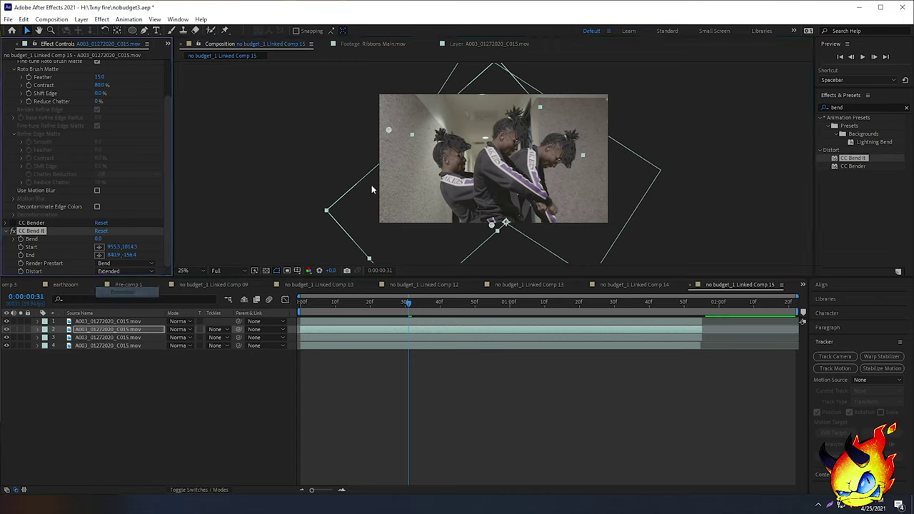
# - Set Bend to -54 and reposition CC Bend It's Start to about 826, 889 and End to about 1169, -117
pyautogui.moveTo(99, 239); pyautogui.dragTo(74, 238)
pyautogui.moveTo(388, 129); pyautogui.dragTo(387, 101)
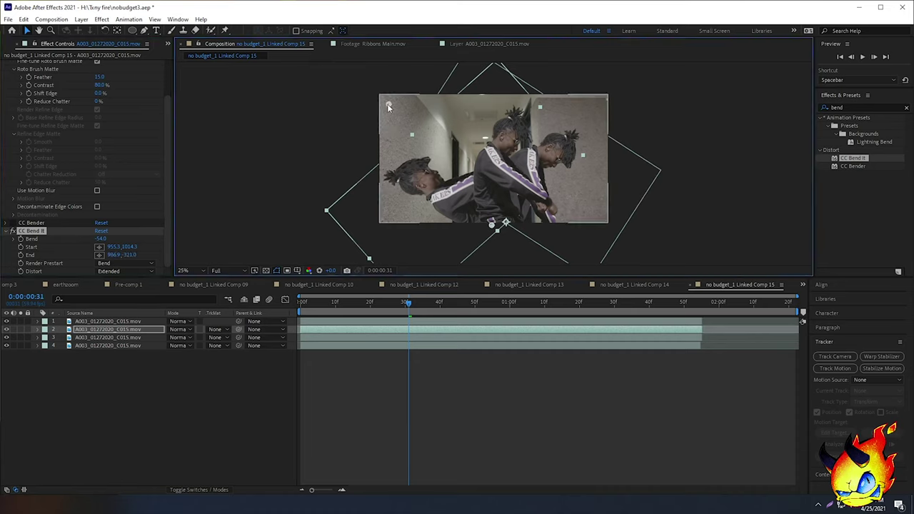
pyautogui.moveTo(491, 225); pyautogui.dragTo(458, 228)
pyautogui.moveTo(388, 101); pyautogui.dragTo(445, 121)
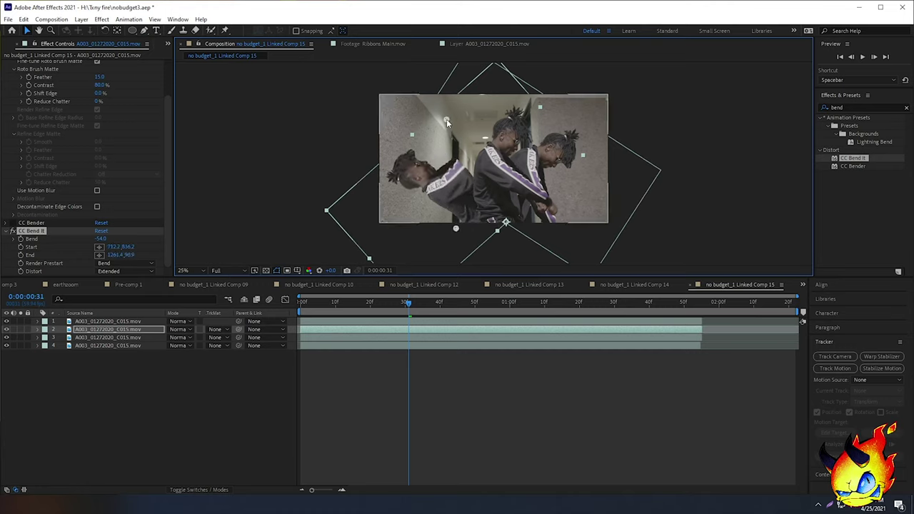
pyautogui.moveTo(457, 230); pyautogui.dragTo(482, 227)
pyautogui.moveTo(445, 121); pyautogui.dragTo(424, 111)
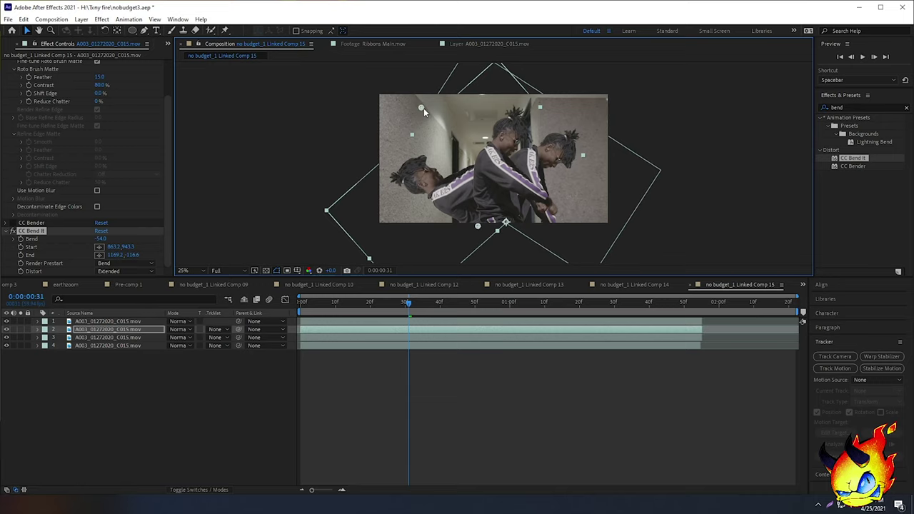
pyautogui.moveTo(478, 225)
pyautogui.mouseDown()
pyautogui.moveTo(459, 224)
pyautogui.moveTo(471, 225)
pyautogui.mouseUp()
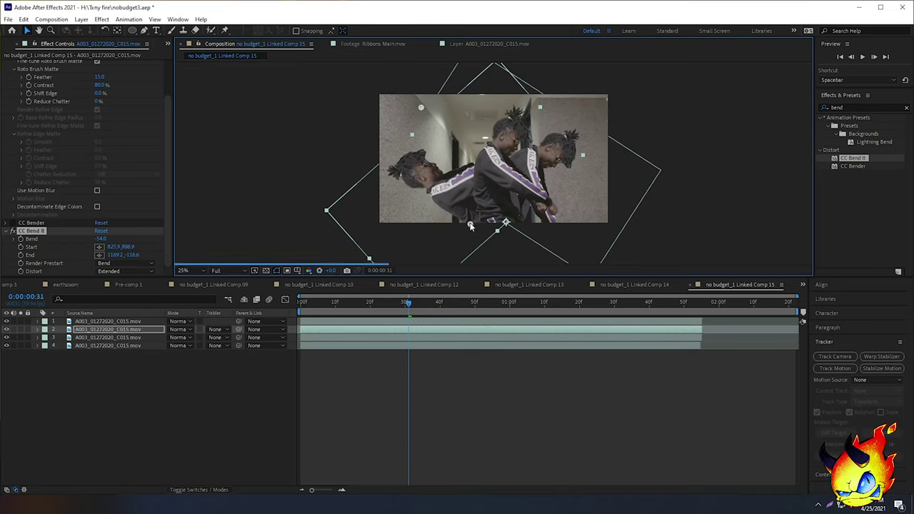
# - Try Mirror for Render Prestart, set it to Static instead, and nudge CC Bend It's Start to about 822, 912
pyautogui.click(125, 263)
pyautogui.click(119, 304)
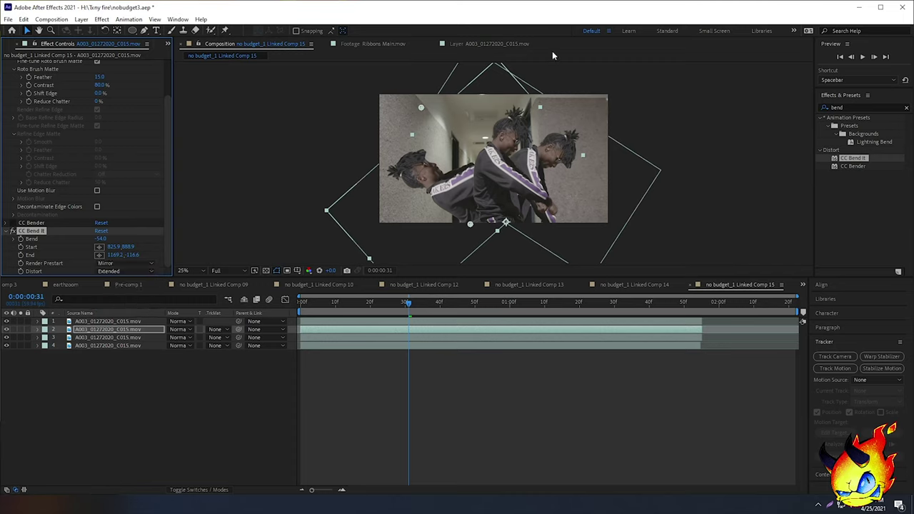
pyautogui.click(143, 262)
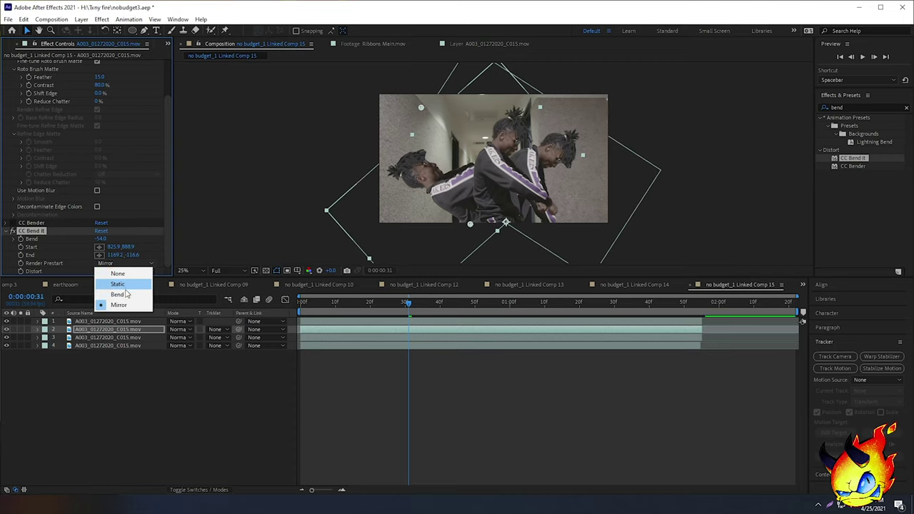
pyautogui.click(119, 284)
pyautogui.moveTo(469, 224); pyautogui.dragTo(471, 226)
# - Keyframe CC Bend It's Bend at -54 on frame 30, and 0 on frame 0 and 0:00:01:01
pyautogui.moveTo(406, 302); pyautogui.dragTo(404, 308)
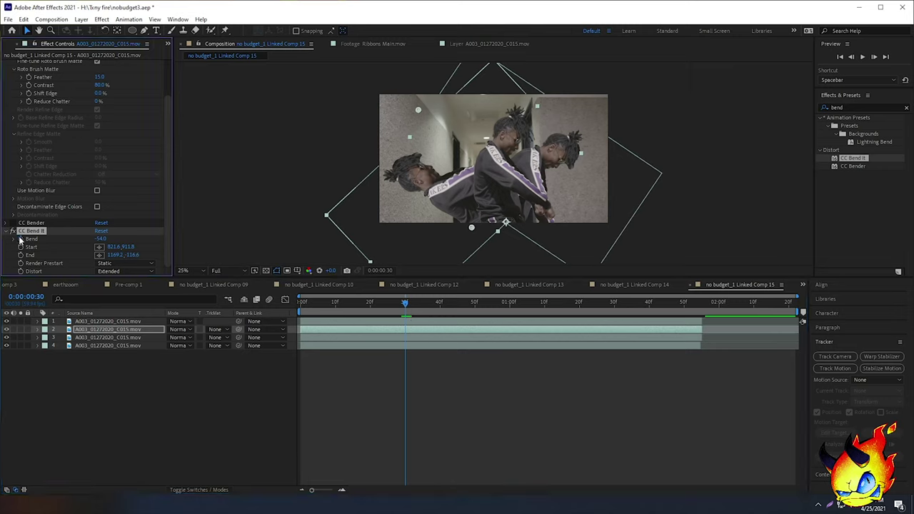
pyautogui.press('Home')
pyautogui.click(100, 238)
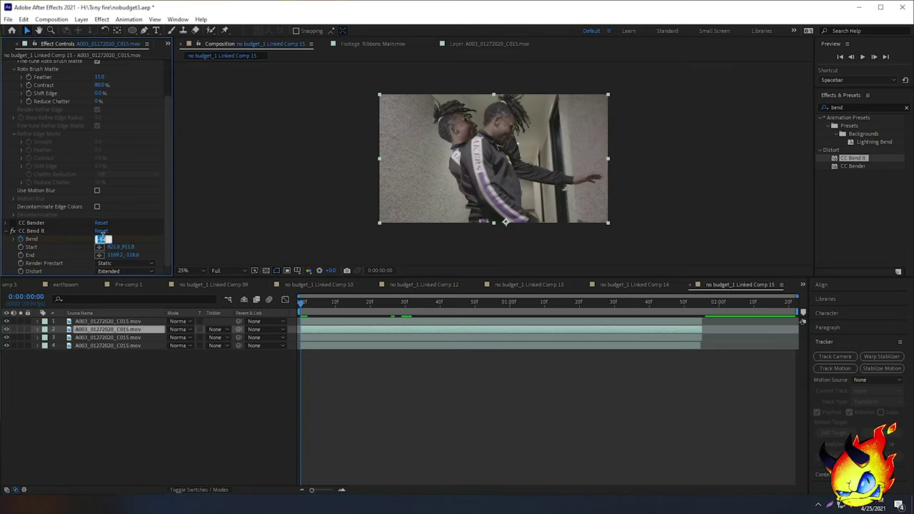
pyautogui.press('Return')
pyautogui.moveTo(301, 302); pyautogui.dragTo(514, 313)
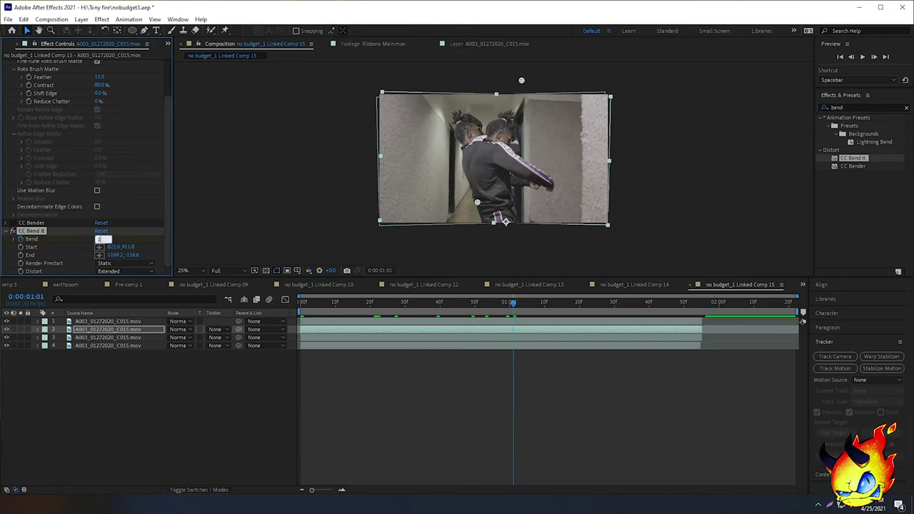
pyautogui.press('Return')
# - Play the composition from the start and scrub the opening second to review the bending clone
pyautogui.press('space')
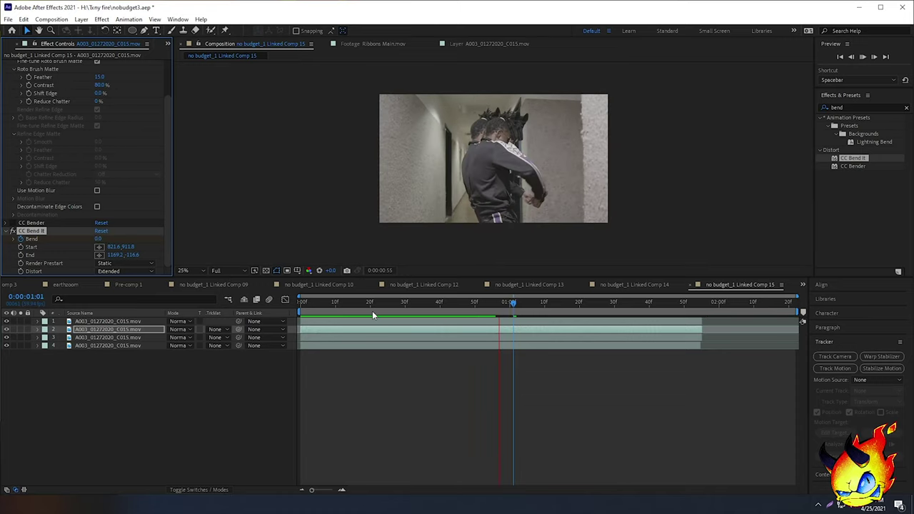
pyautogui.moveTo(335, 304); pyautogui.dragTo(280, 302)
pyautogui.press('space')
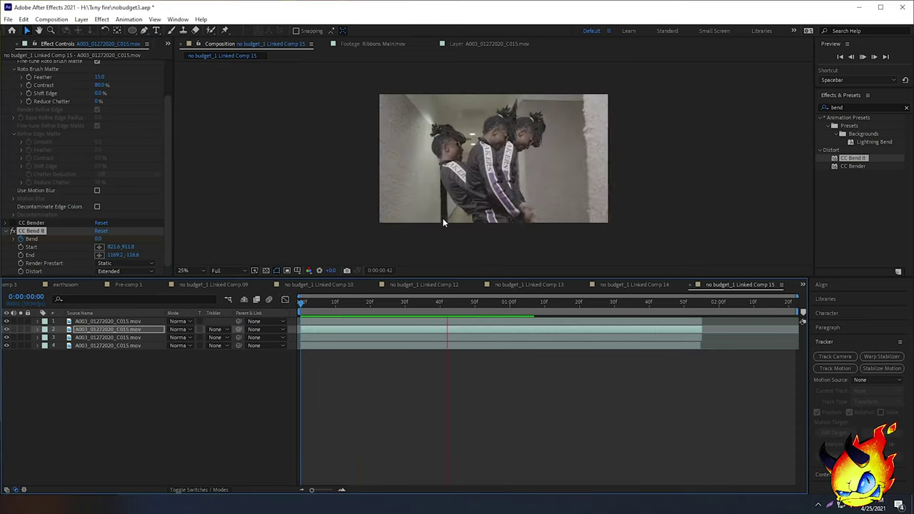
pyautogui.click(426, 300)
pyautogui.moveTo(338, 303); pyautogui.dragTo(384, 303)
# - Disable CC Bend It on the second layer and play the clone animation from the first frame
pyautogui.click(13, 230)
pyautogui.press('space')
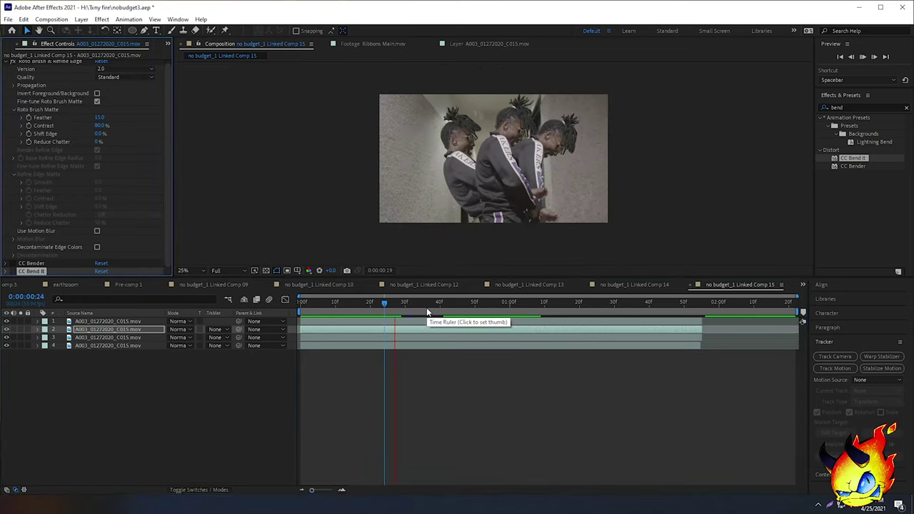
pyautogui.moveTo(397, 312); pyautogui.dragTo(284, 312)
pyautogui.press('space')
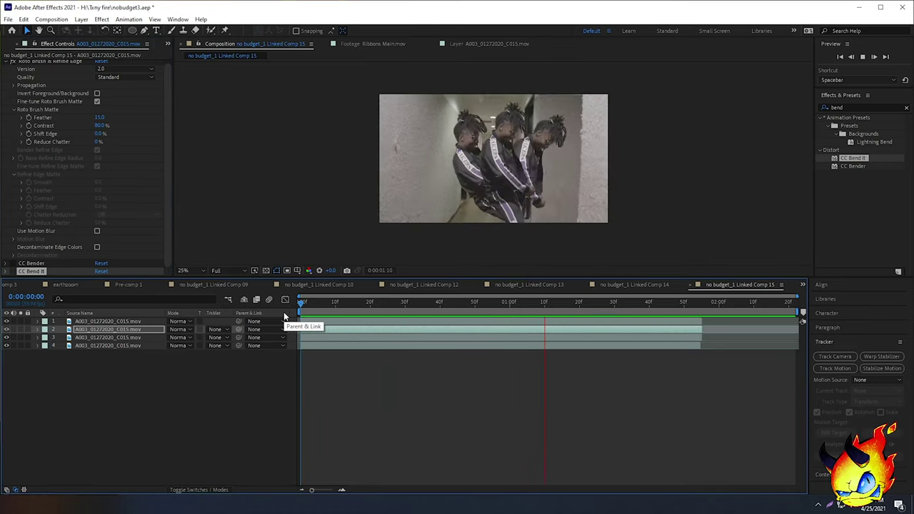